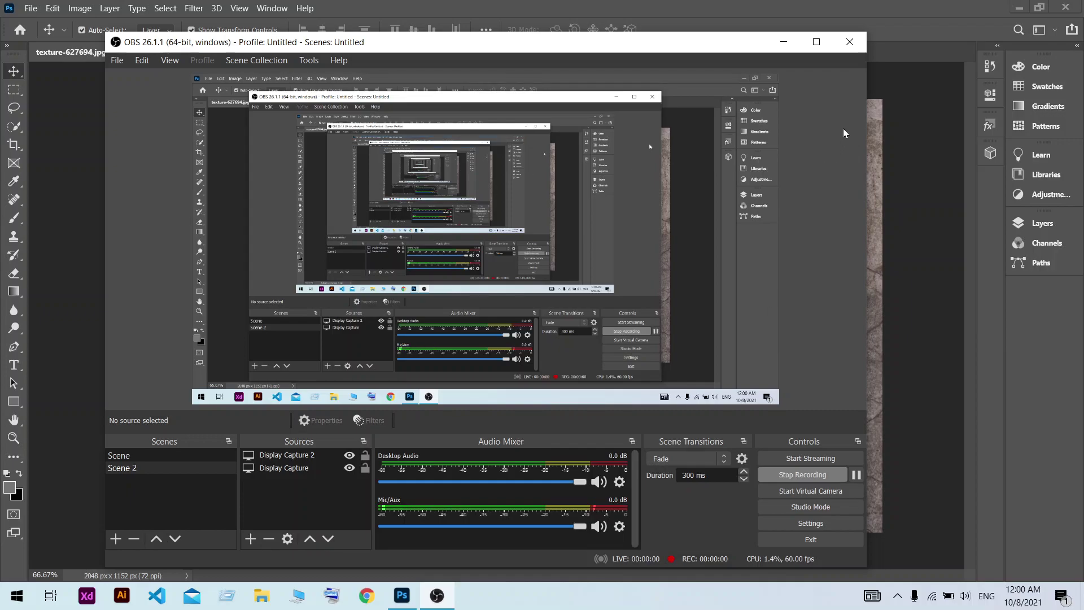
Bring the document into view and select, then deselect, the canvas layers.
click(783, 42)
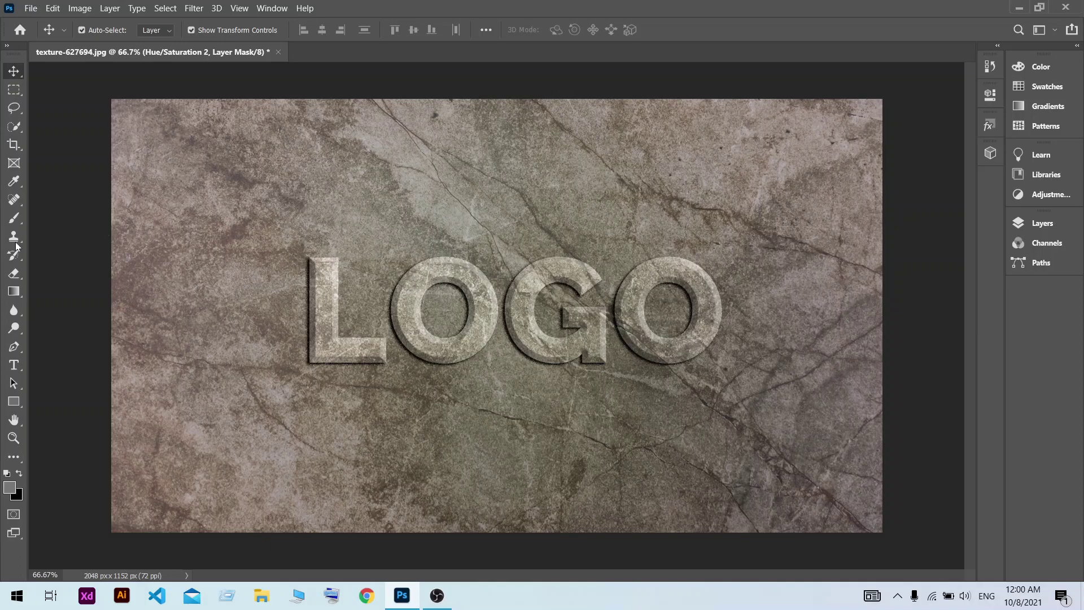
mouse_move(61, 177)
mouse_down()
mouse_move(857, 467)
mouse_move(917, 475)
mouse_up()
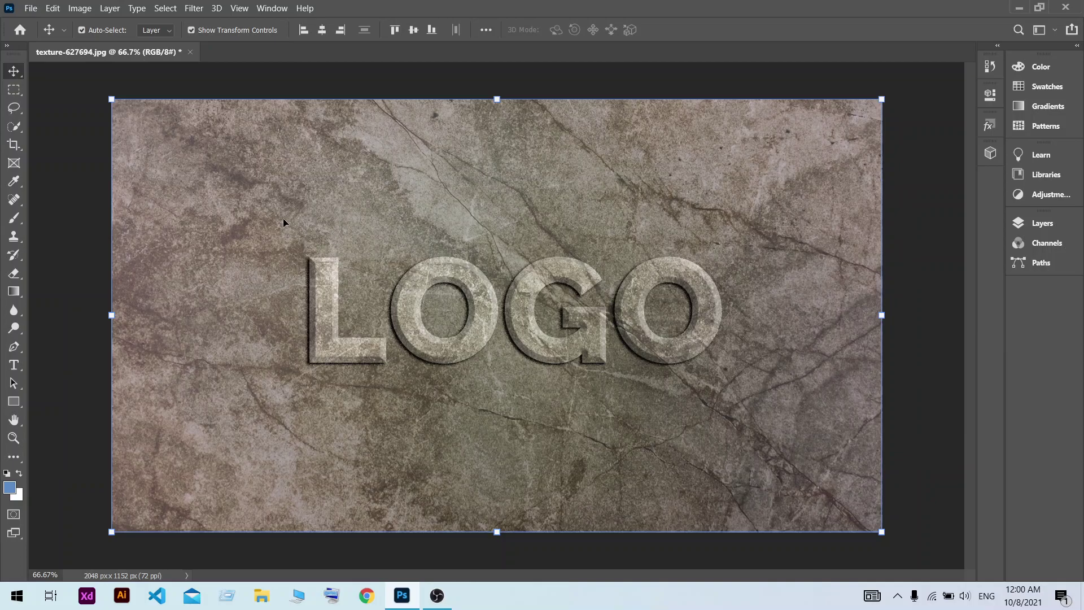
mouse_move(85, 142)
mouse_down()
mouse_move(859, 433)
mouse_move(874, 417)
mouse_up()
click(898, 225)
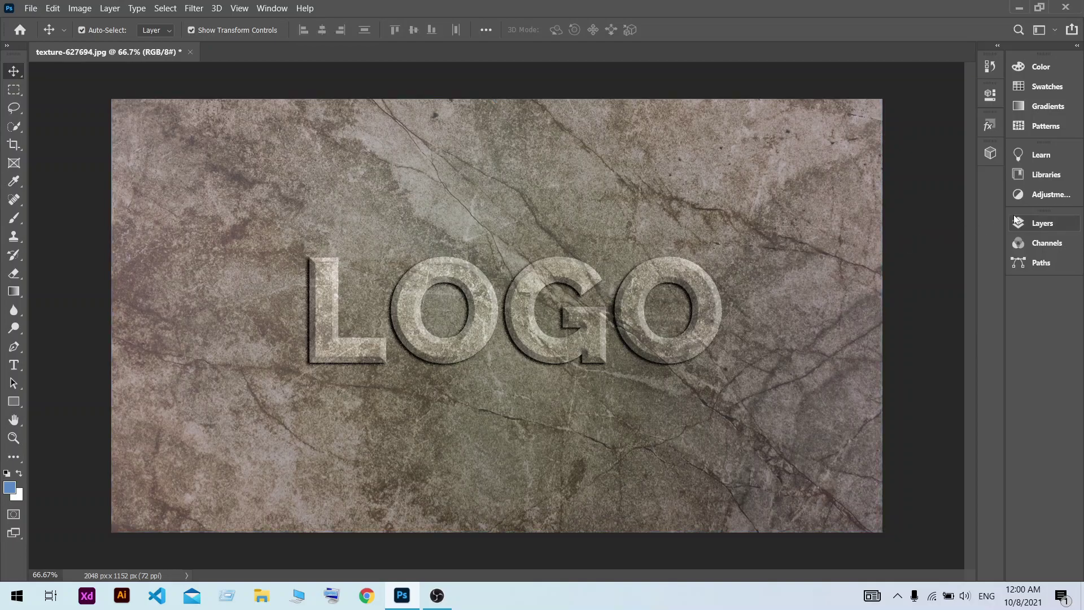
Toggle the LOGO layer's effects off and on, then open the LOGO smart object.
click(1049, 224)
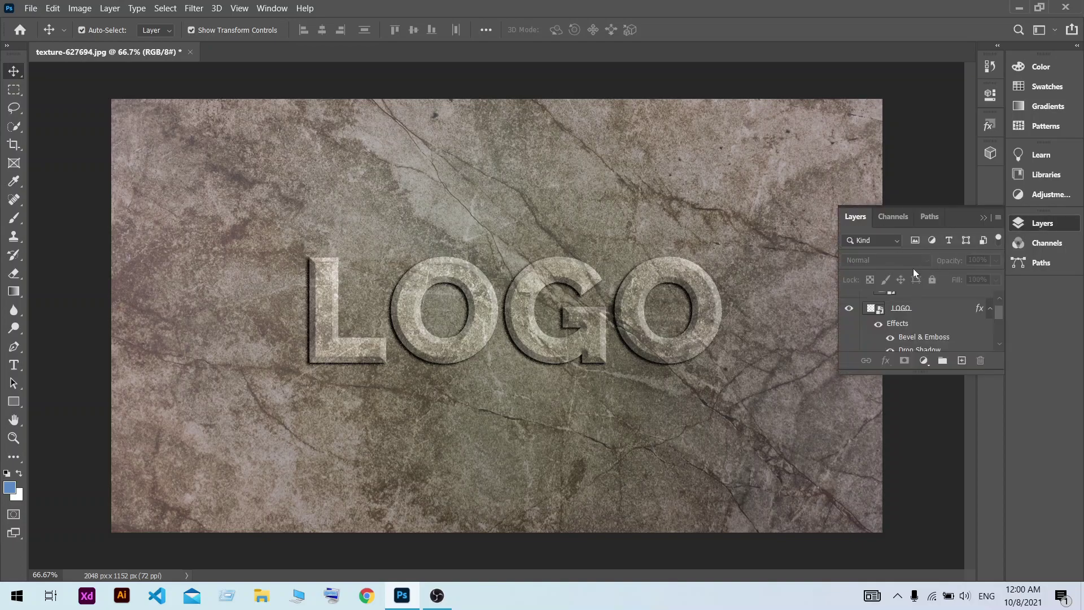
click(879, 314)
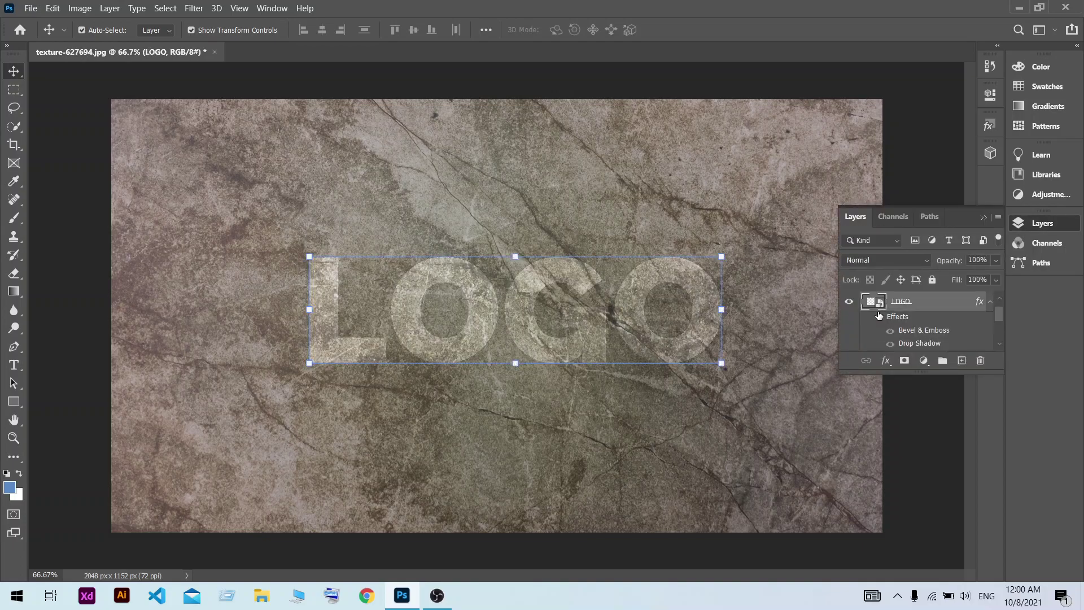
click(878, 317)
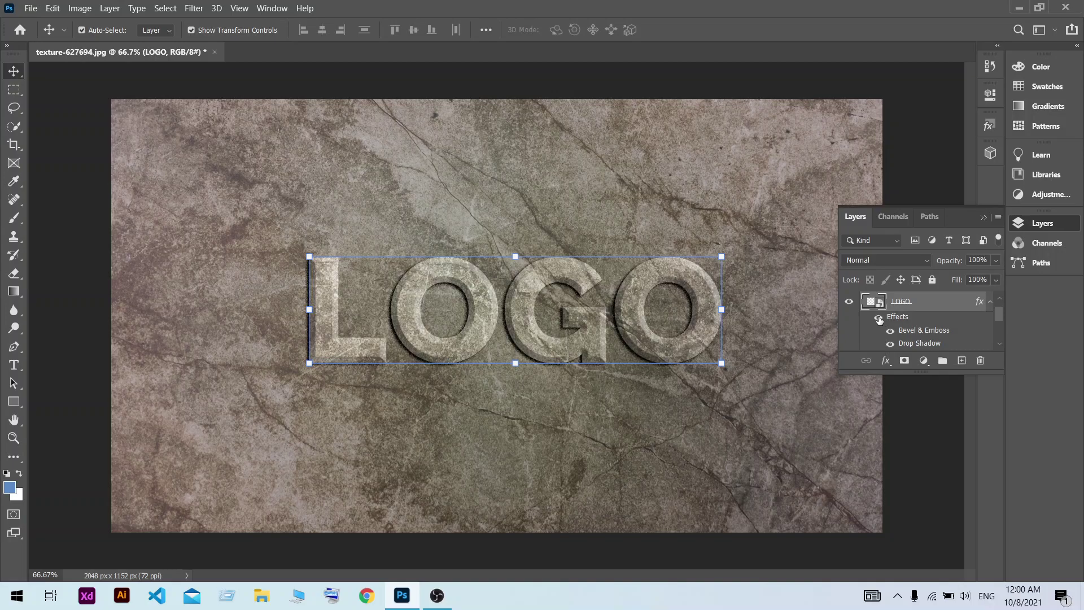
double_click(881, 303)
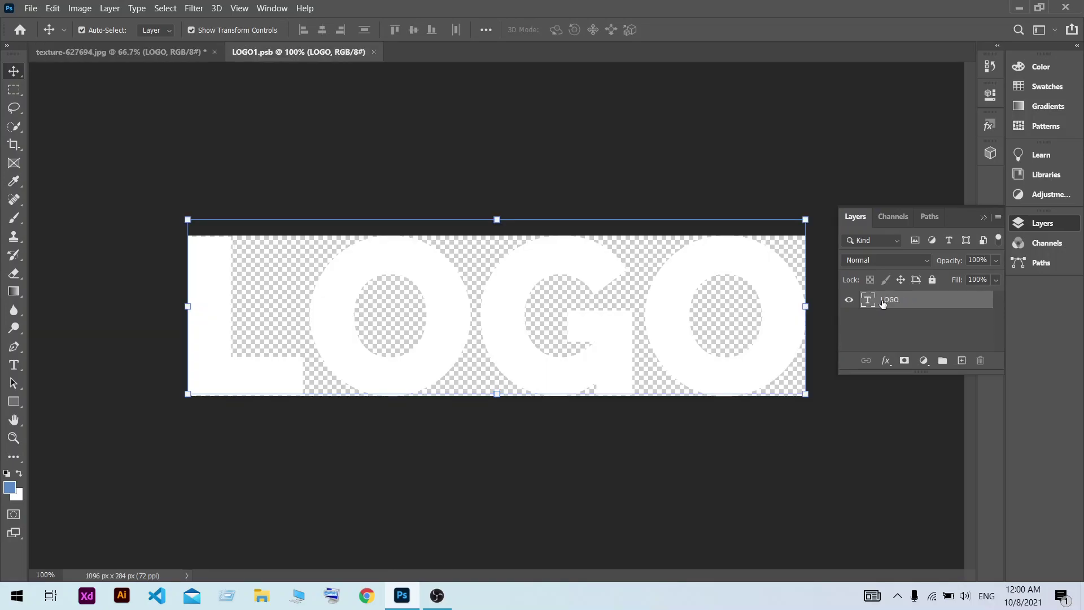
Replace the LOGO text with TECH and commit it.
double_click(662, 320)
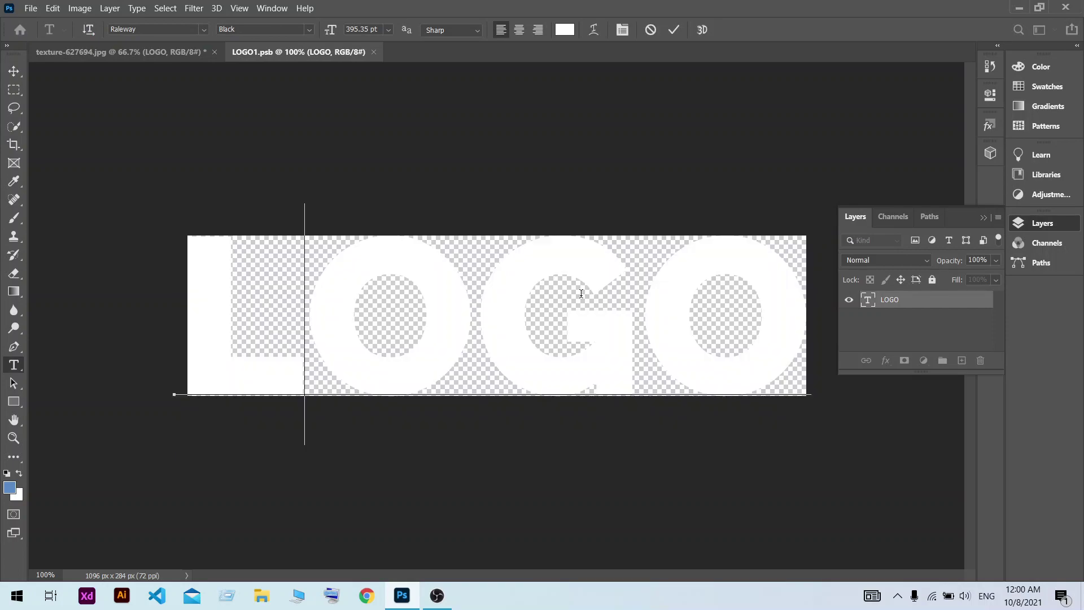
click(581, 293)
key(Left)
key(Left)
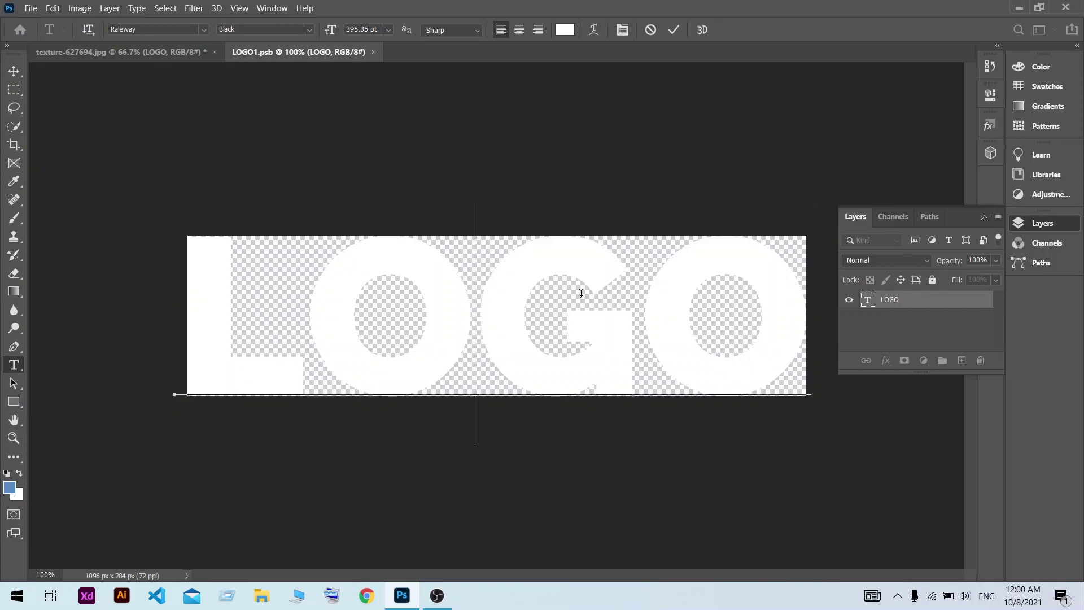
key(Left)
key(Left)
key(Delete)
key(Delete)
key(Delete)
text(T)
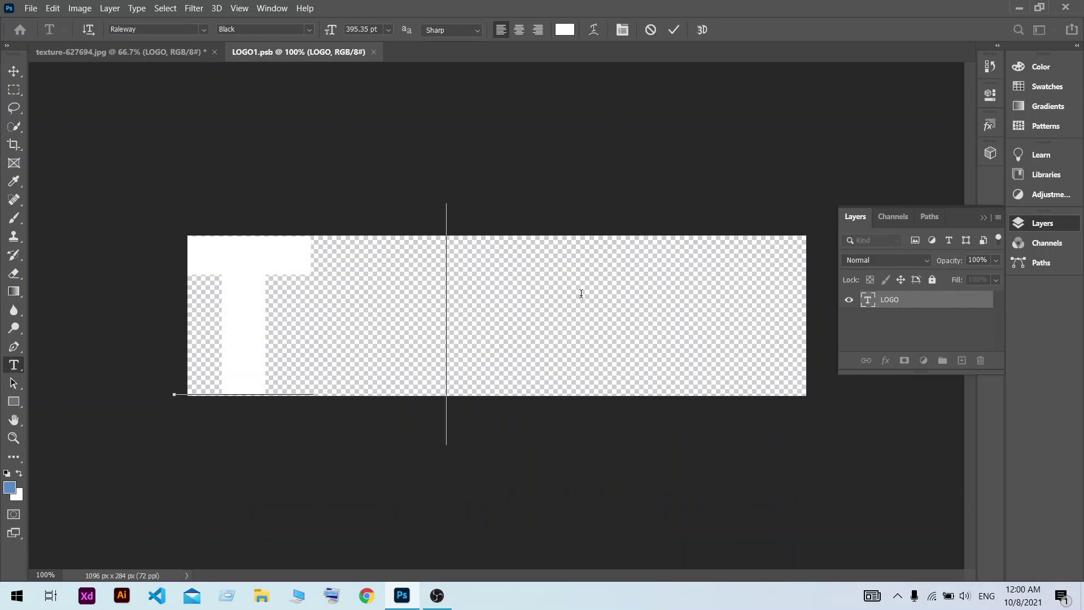
text(ECH)
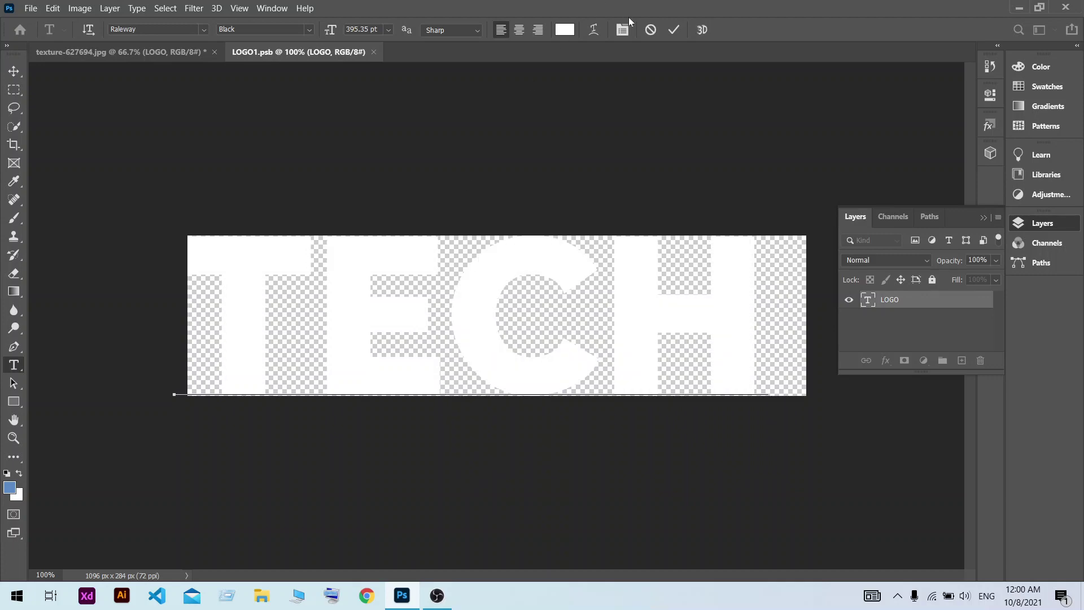
click(673, 29)
key(v)
Save the smart object contents and return to texture-627694.jpg.
click(40, 6)
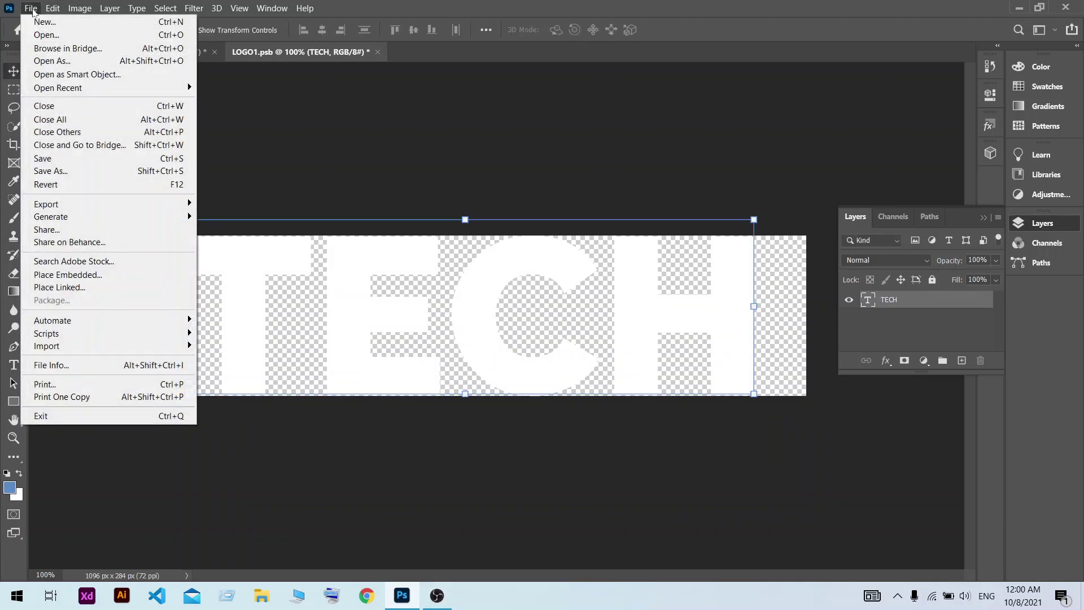
click(45, 158)
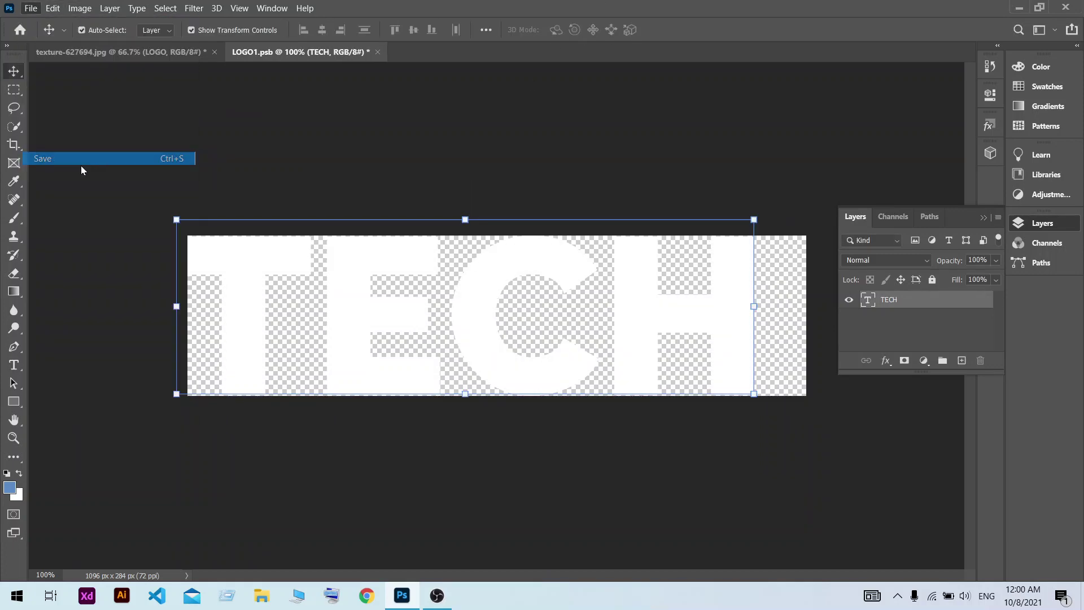
click(155, 52)
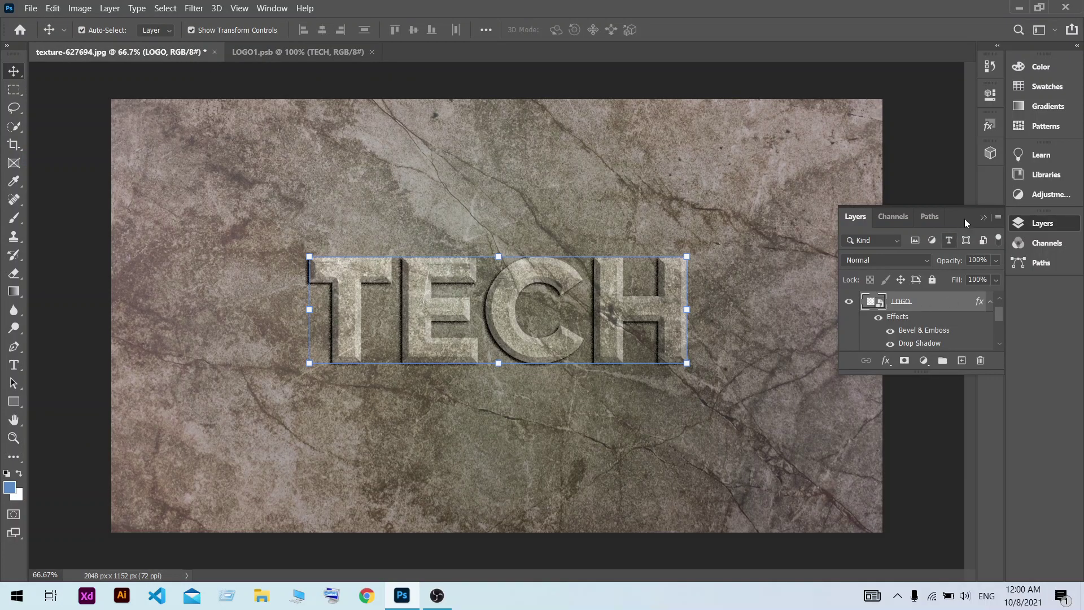
click(983, 218)
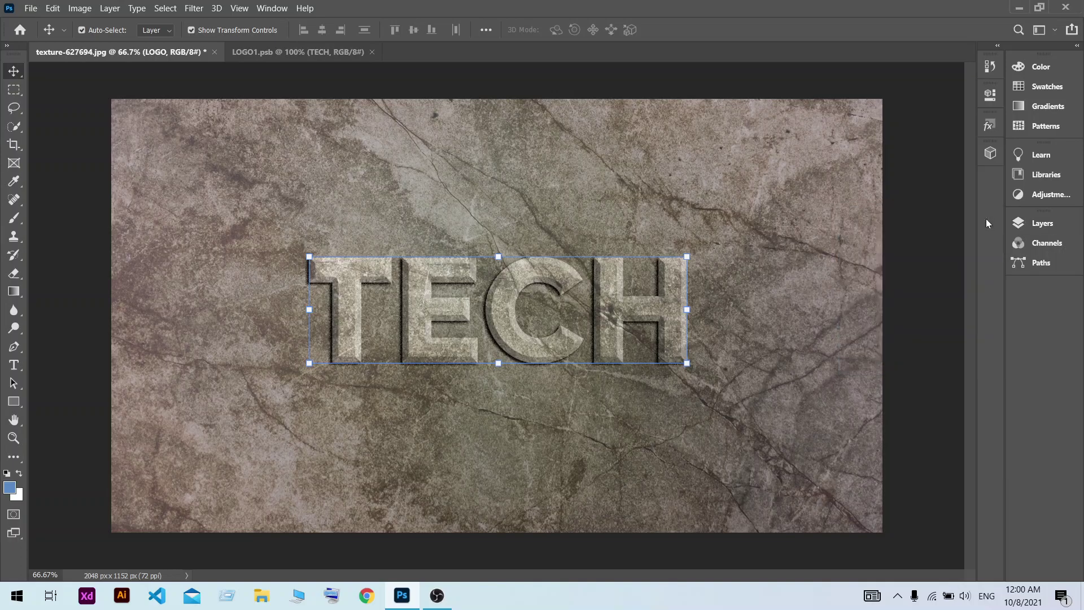
click(79, 223)
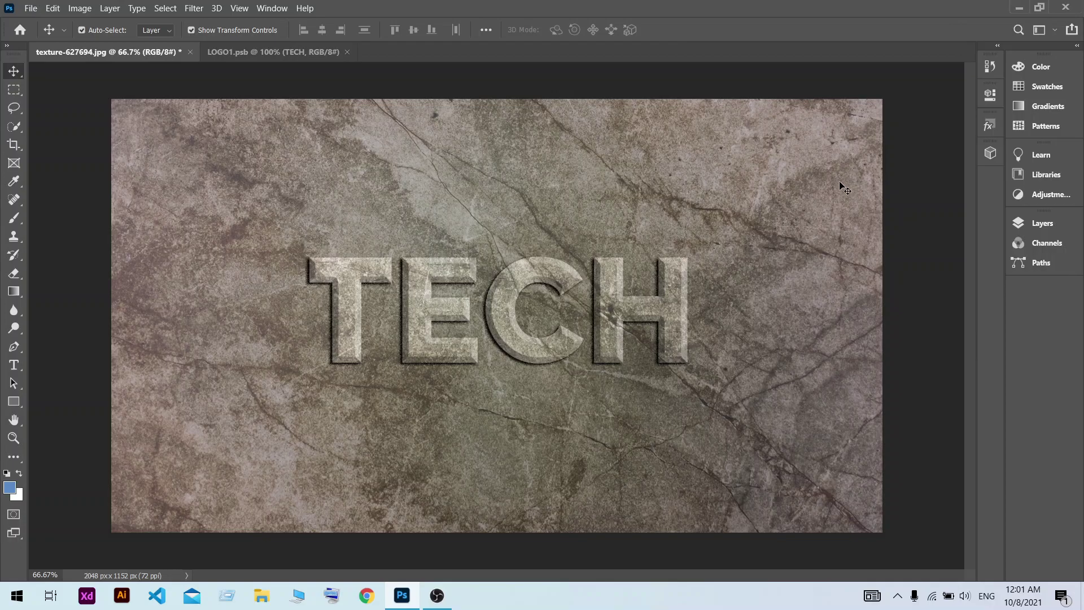
Select and deselect the stone background layer, then close LOGO1.psb and minimize Photoshop.
click(869, 188)
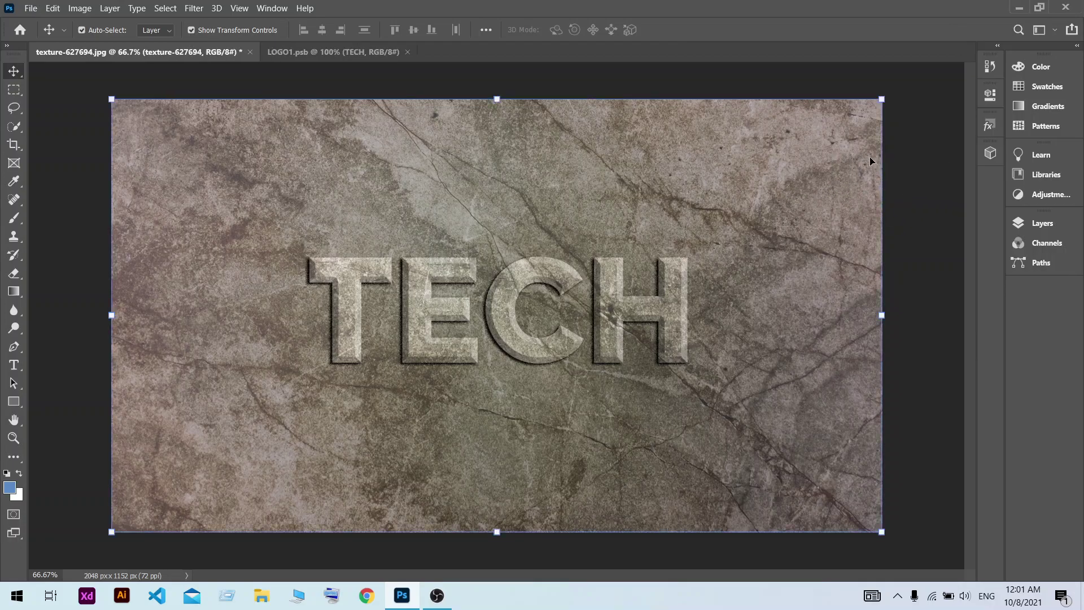
drag(909, 146, 783, 151)
click(908, 140)
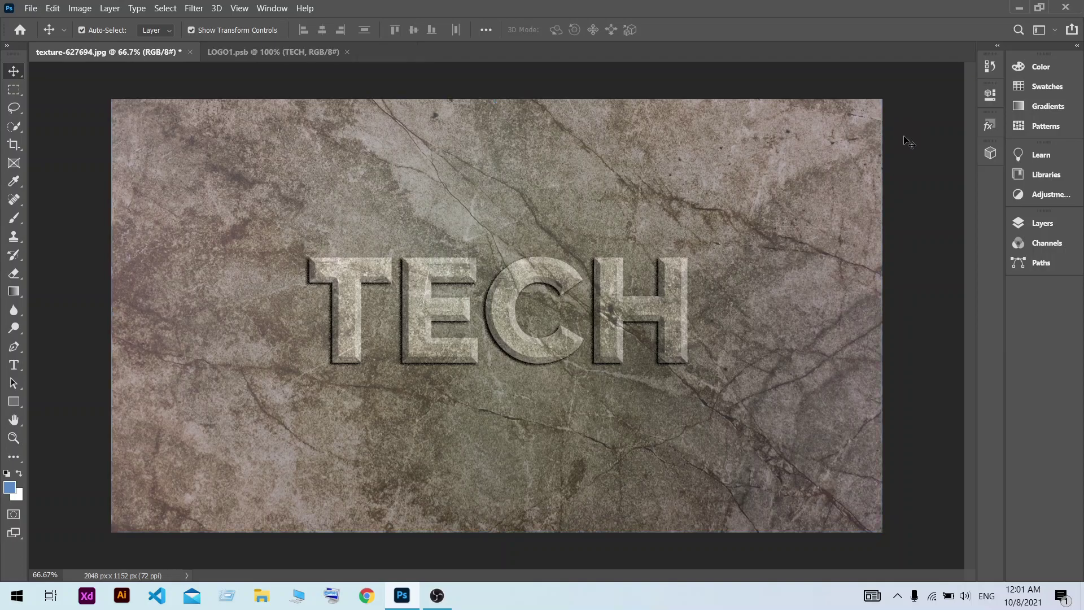
drag(909, 140, 749, 179)
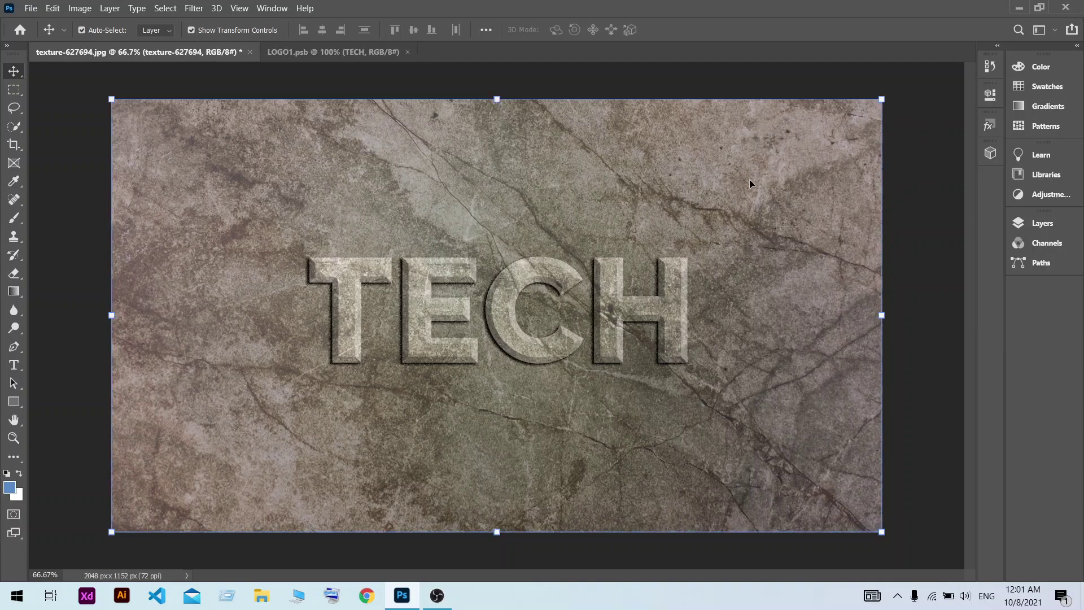
drag(915, 146, 751, 152)
click(926, 138)
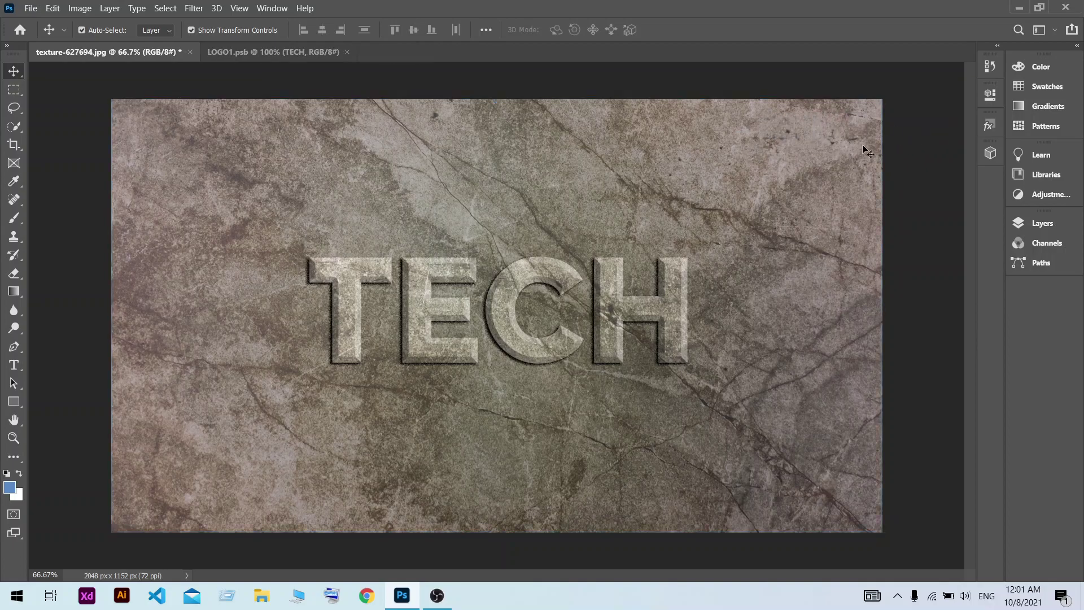
click(346, 52)
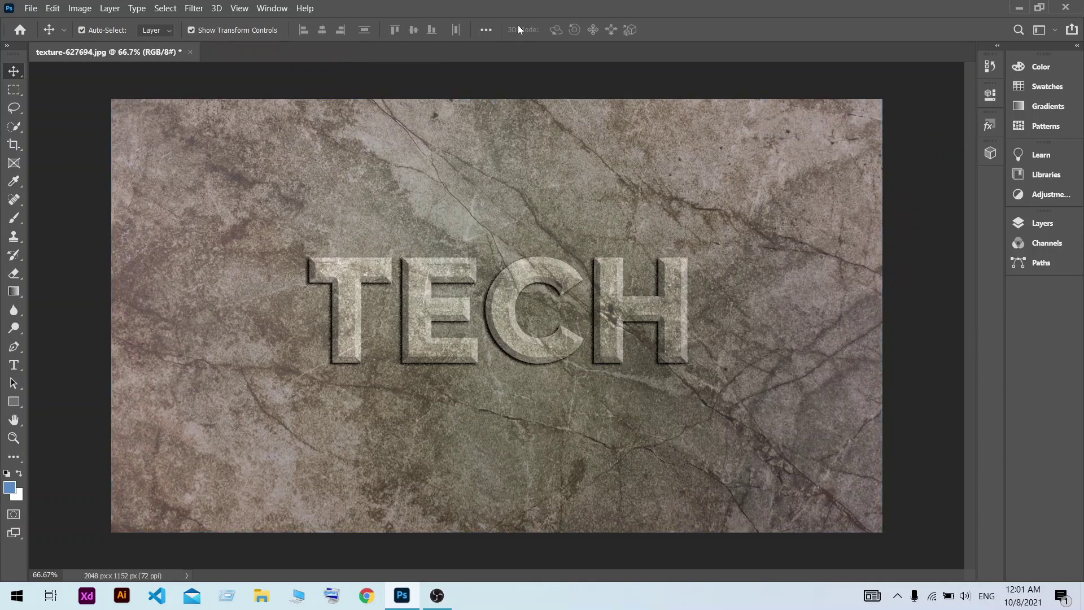
click(1018, 8)
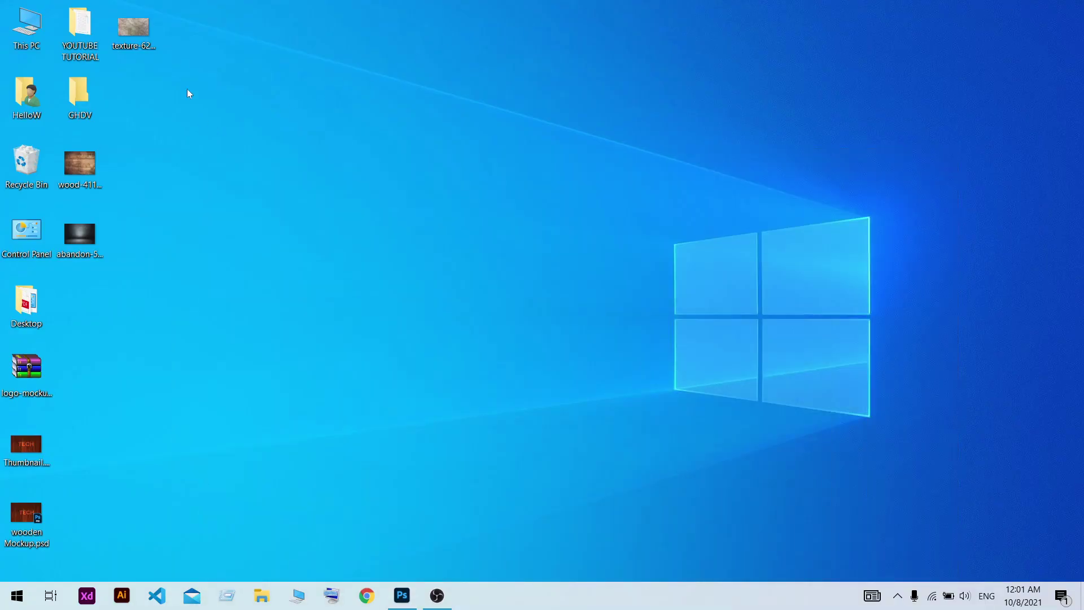
Close the default viewer and open texture-627694.jpg with Adobe Photoshop 2020.
double_click(133, 31)
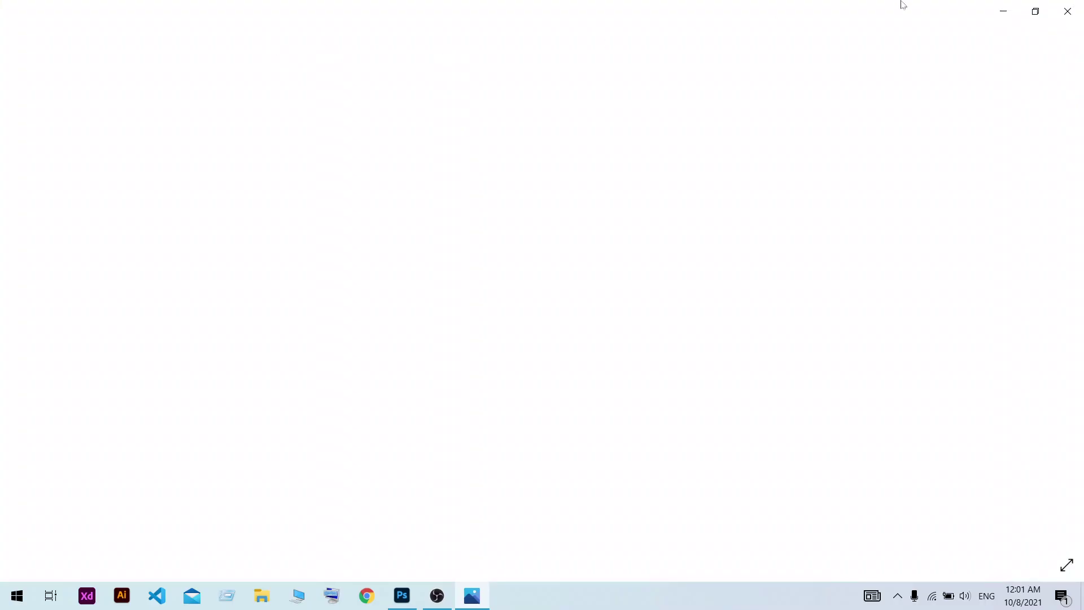
key(alt+F4)
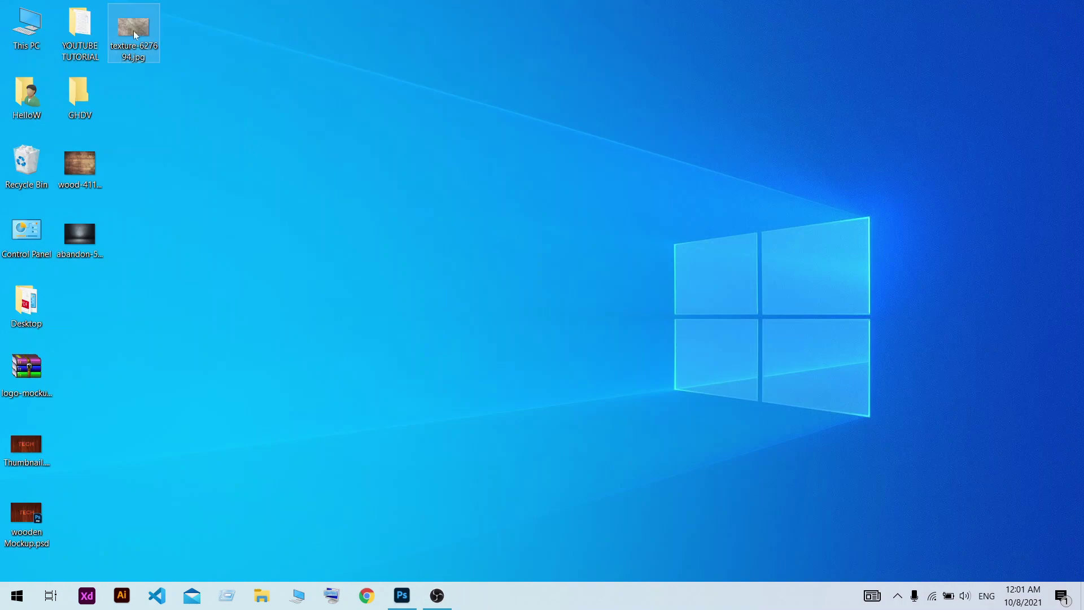
right_click(130, 30)
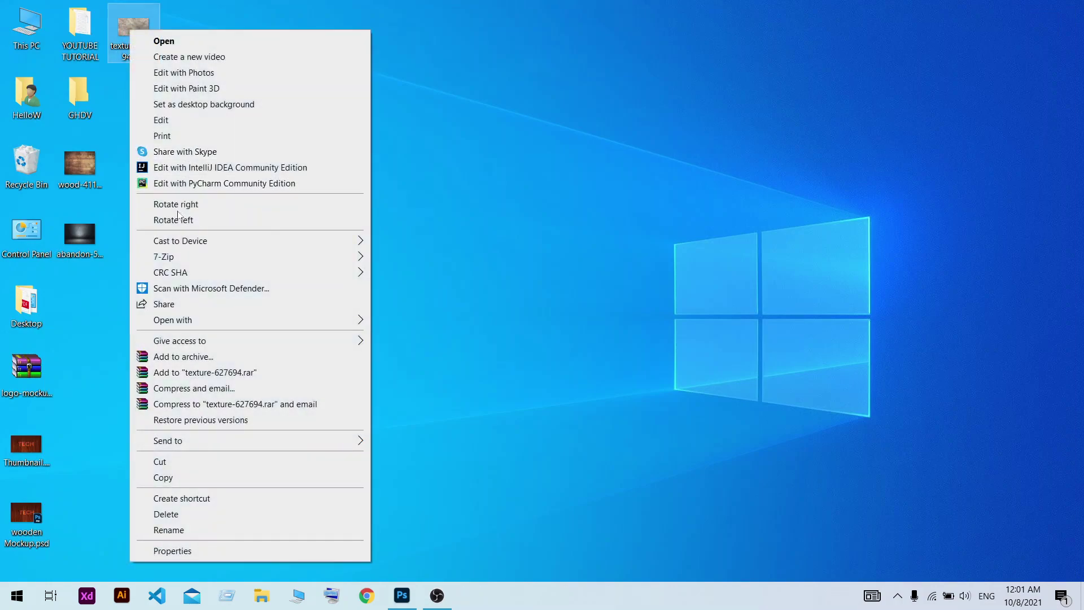
mouse_move(250, 320)
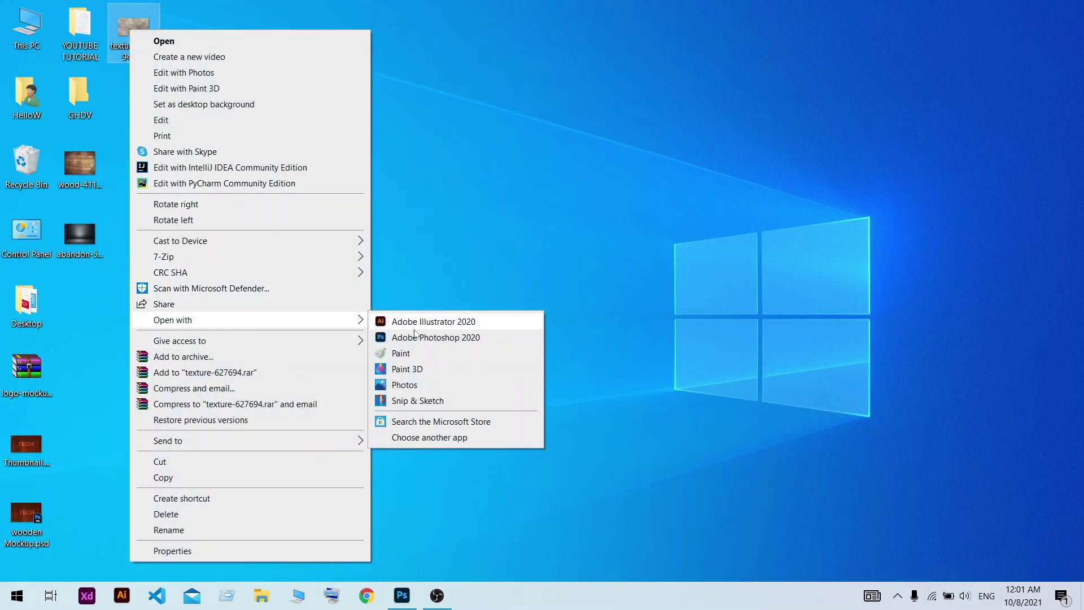
click(412, 336)
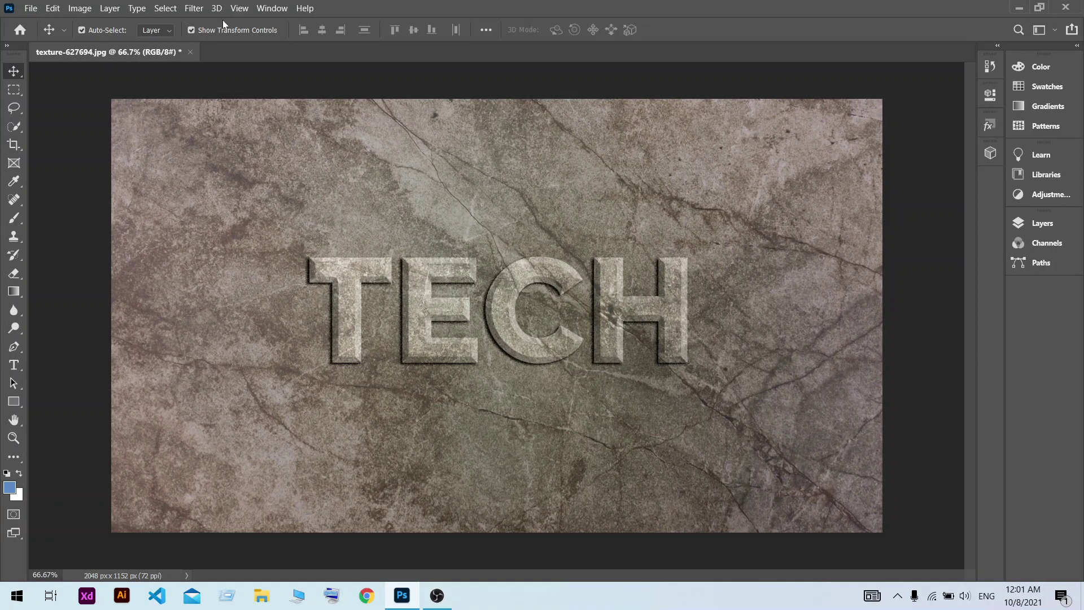
Create a new 2048×1280 document and place the texture image into it.
click(31, 8)
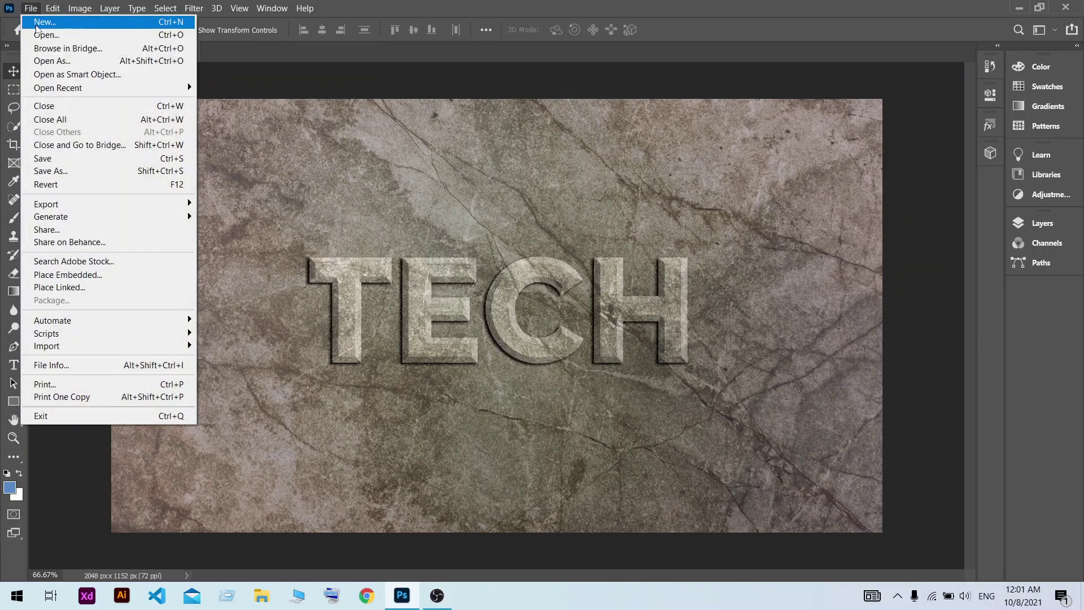
click(36, 24)
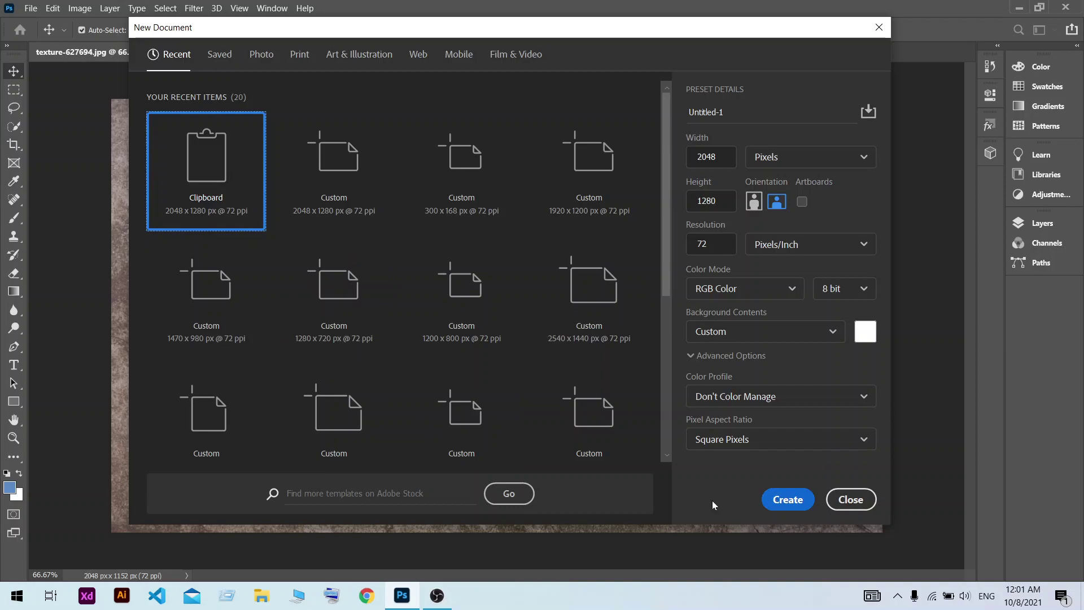
click(788, 499)
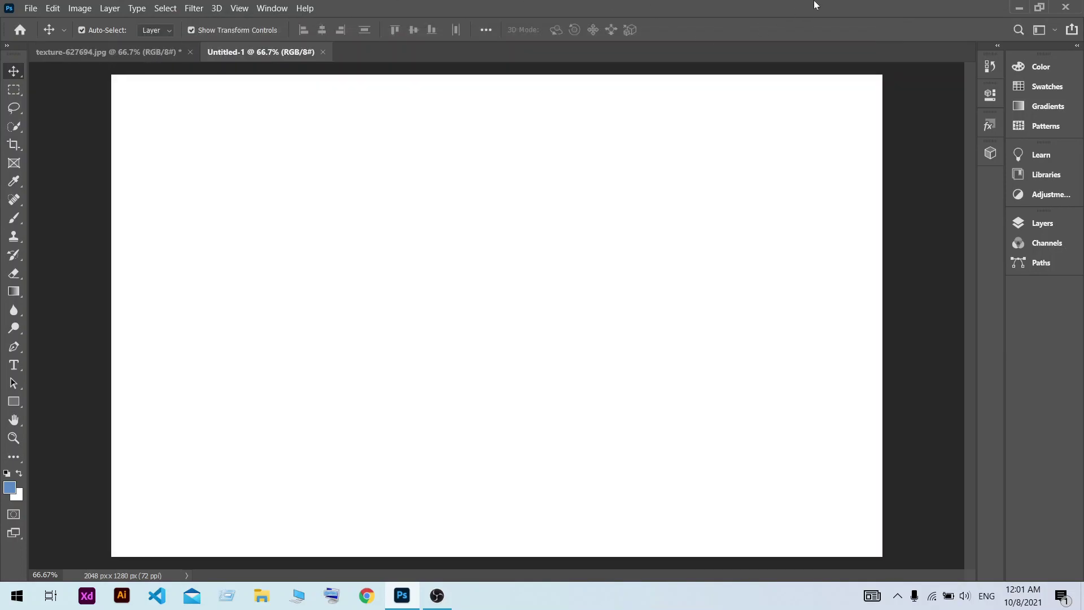
click(1019, 7)
mouse_move(133, 28)
mouse_down()
mouse_move(502, 545)
mouse_move(443, 232)
mouse_up()
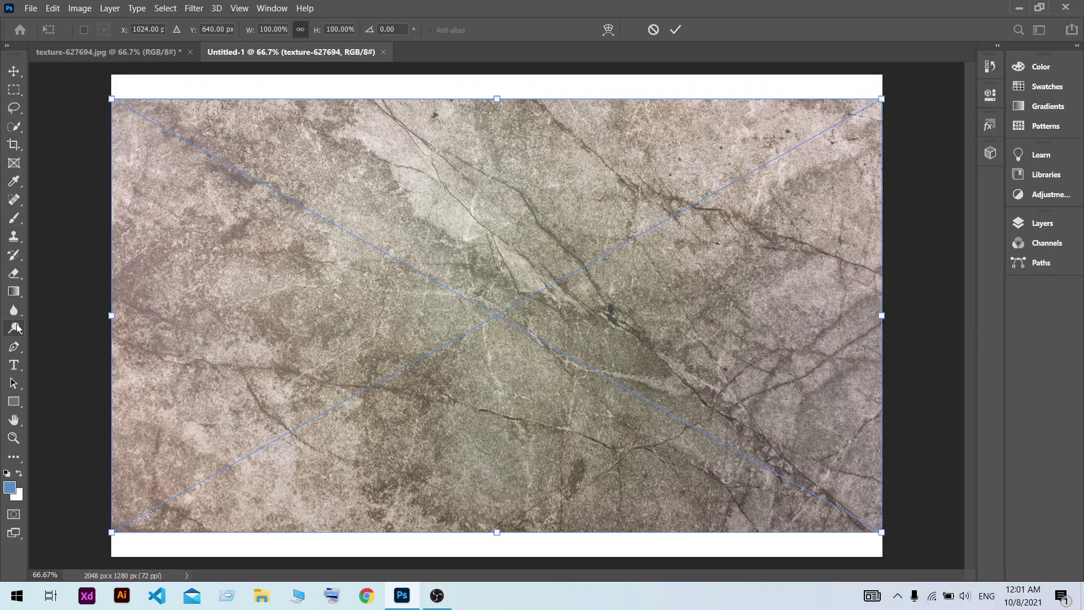
click(675, 29)
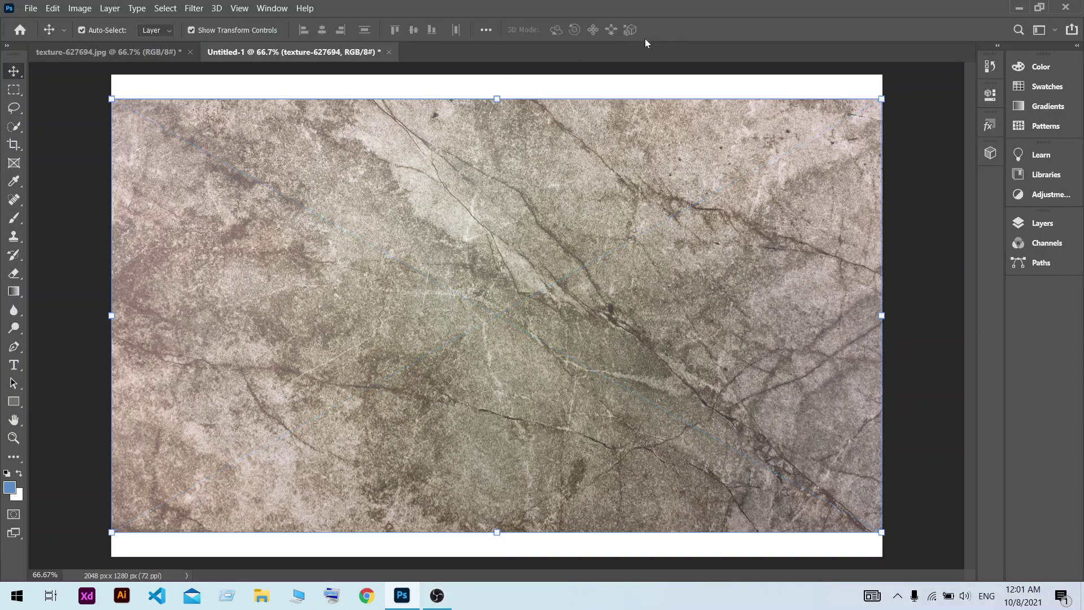
Crop the document to 2048×1152, trimming the white strip off the bottom.
key(c)
drag(489, 75, 489, 87)
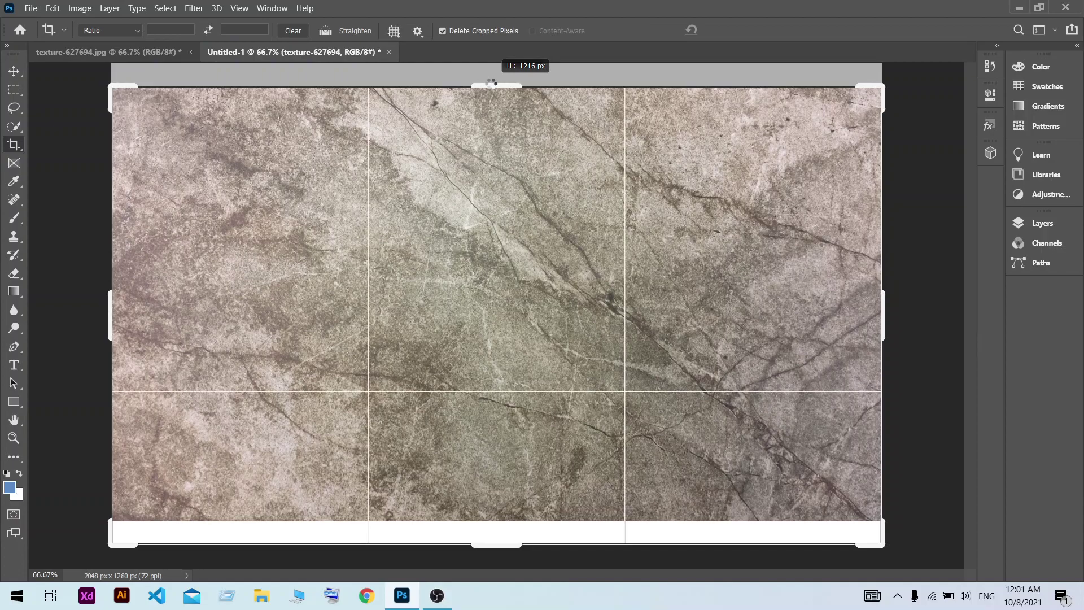
drag(484, 545, 486, 520)
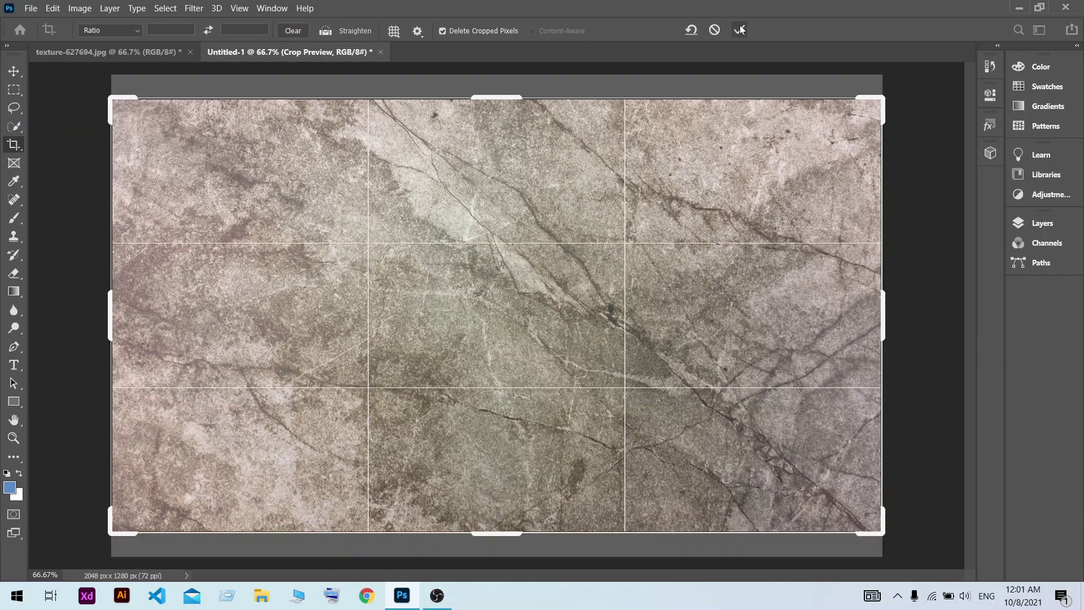
click(740, 30)
click(14, 71)
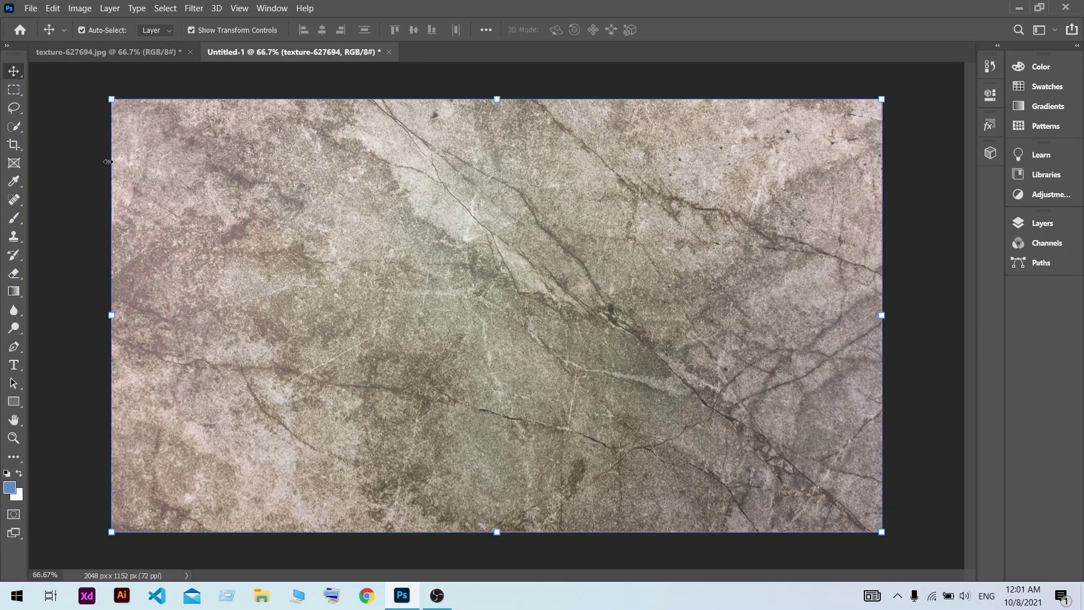
click(79, 164)
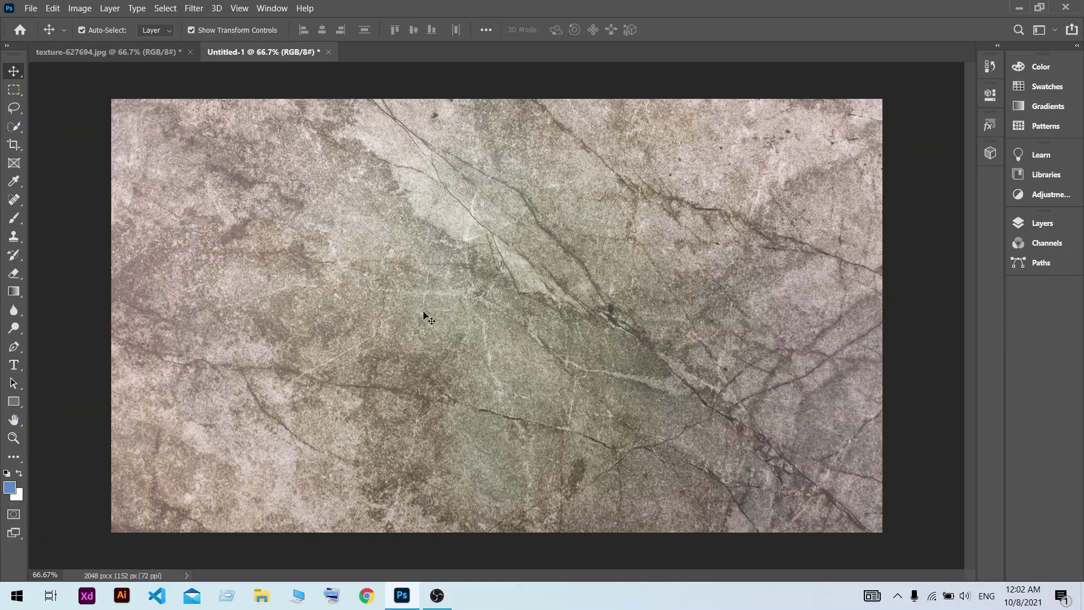
Add a LOGO text layer on the canvas.
click(14, 365)
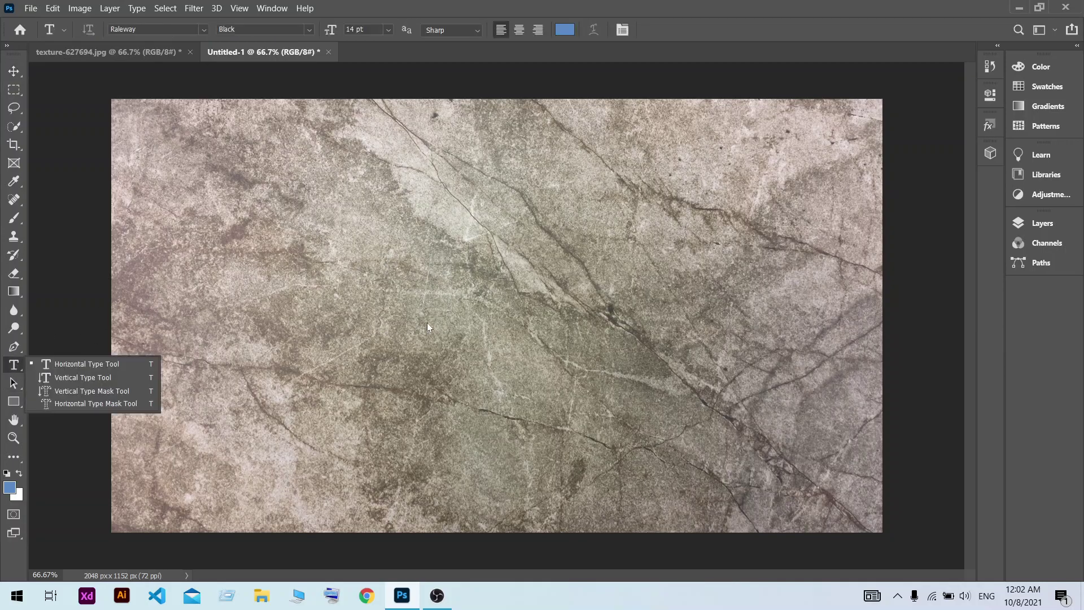
click(402, 294)
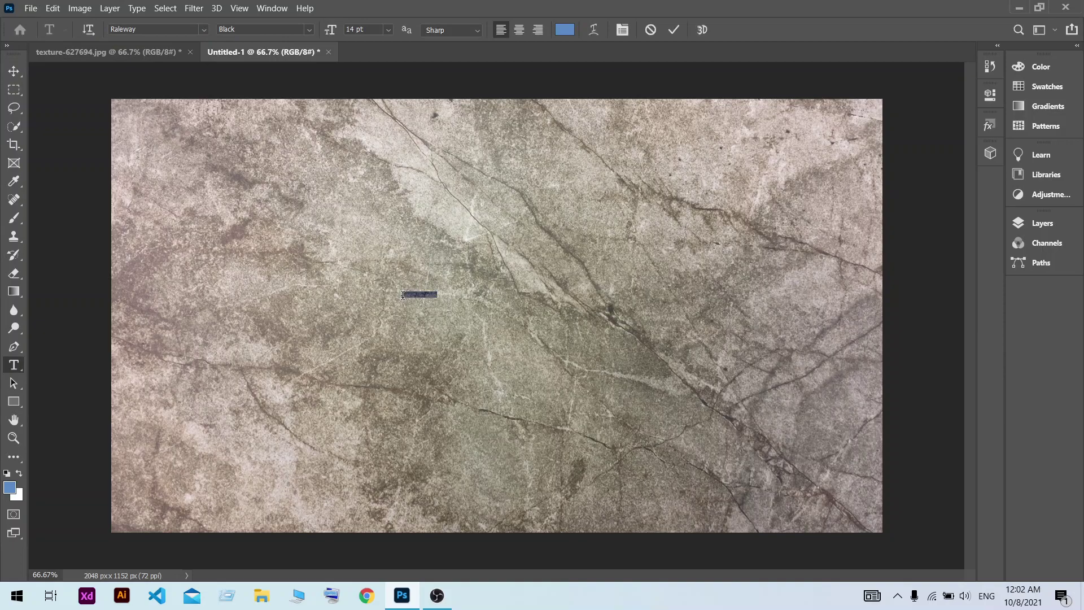
key(BackSpace)
click(673, 30)
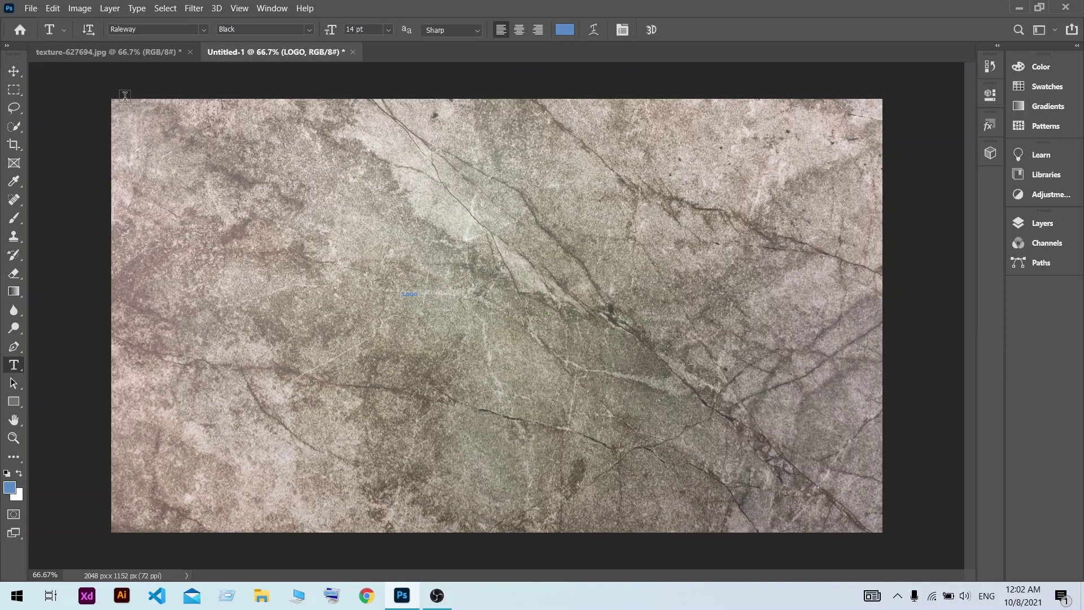
Enlarge the LOGO text into big lettering centred on the canvas.
click(13, 73)
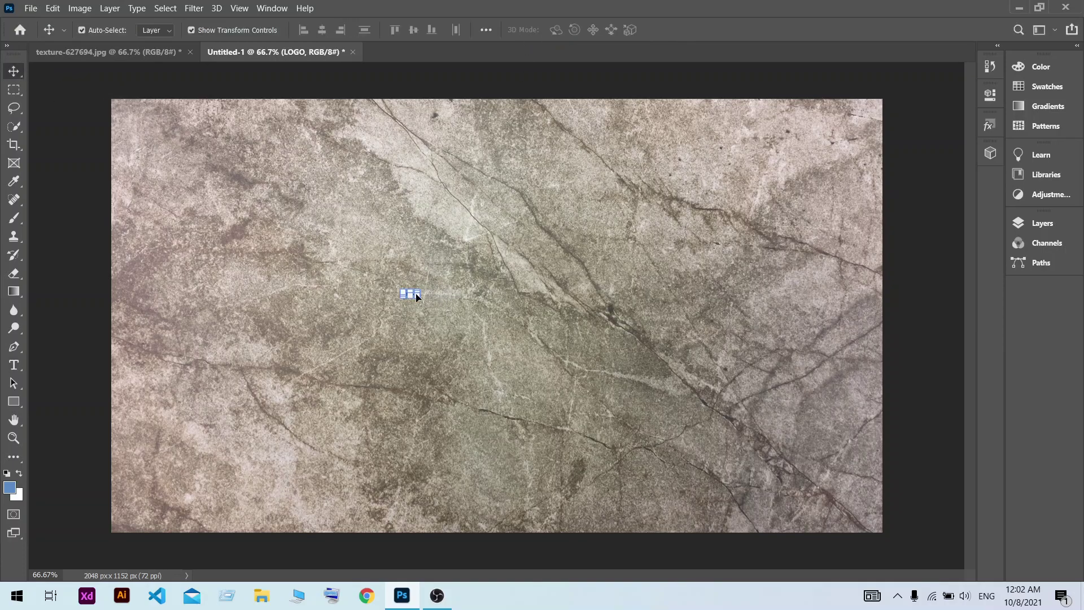
drag(419, 294, 467, 258)
drag(556, 200, 841, 113)
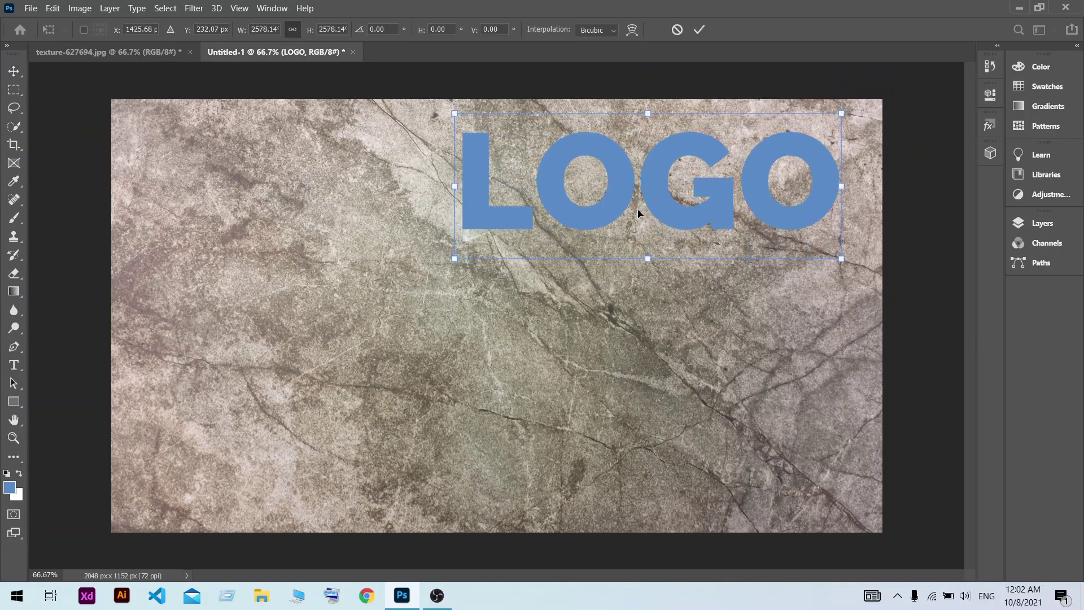
drag(637, 213, 503, 316)
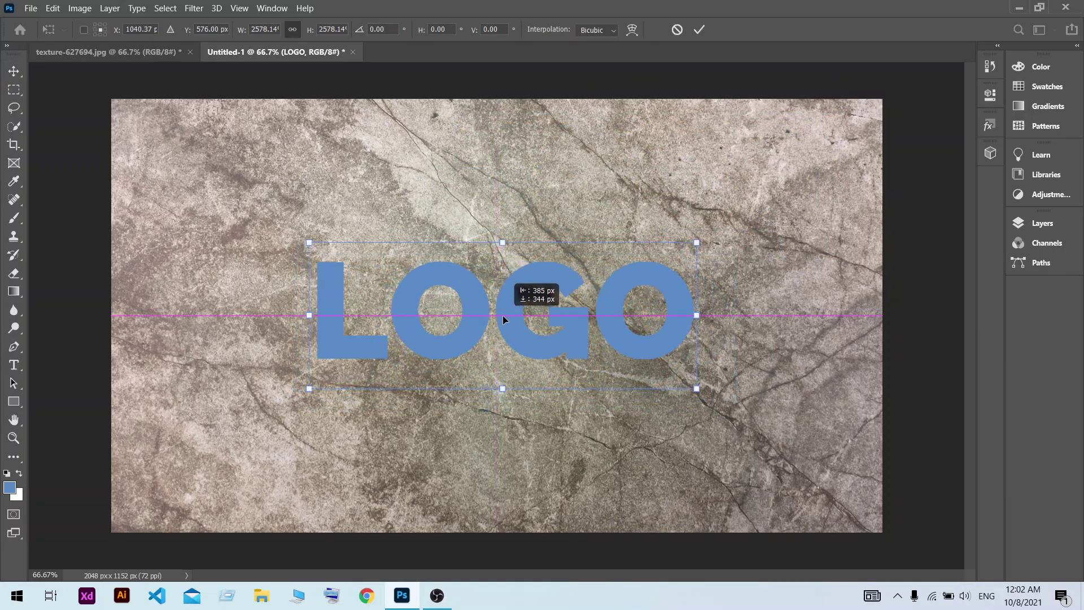
key(Return)
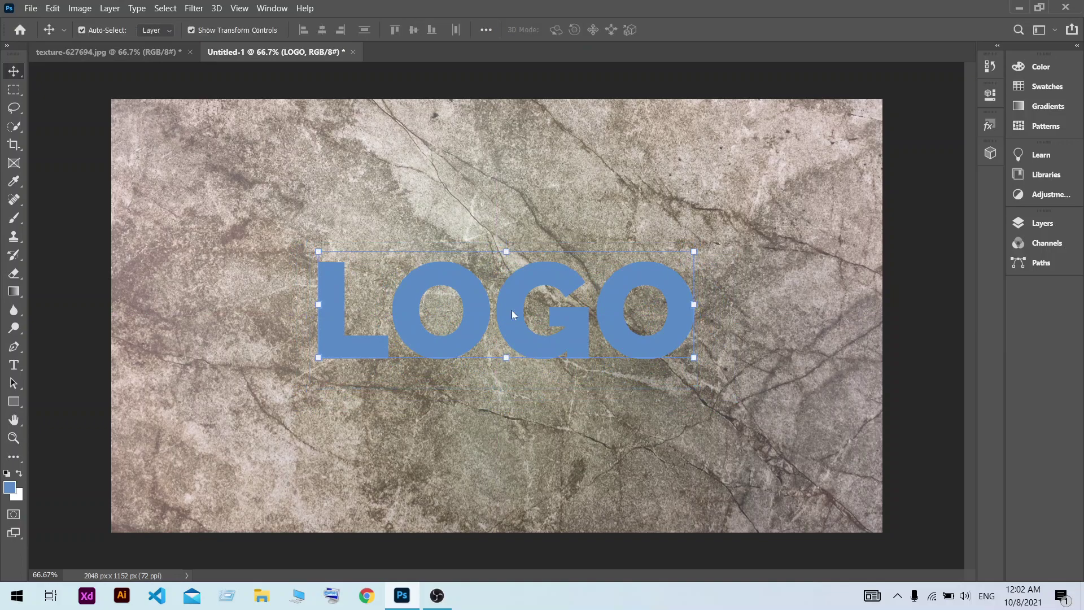
Colour the LOGO text white (ffffff) and show the Layers panel.
double_click(458, 298)
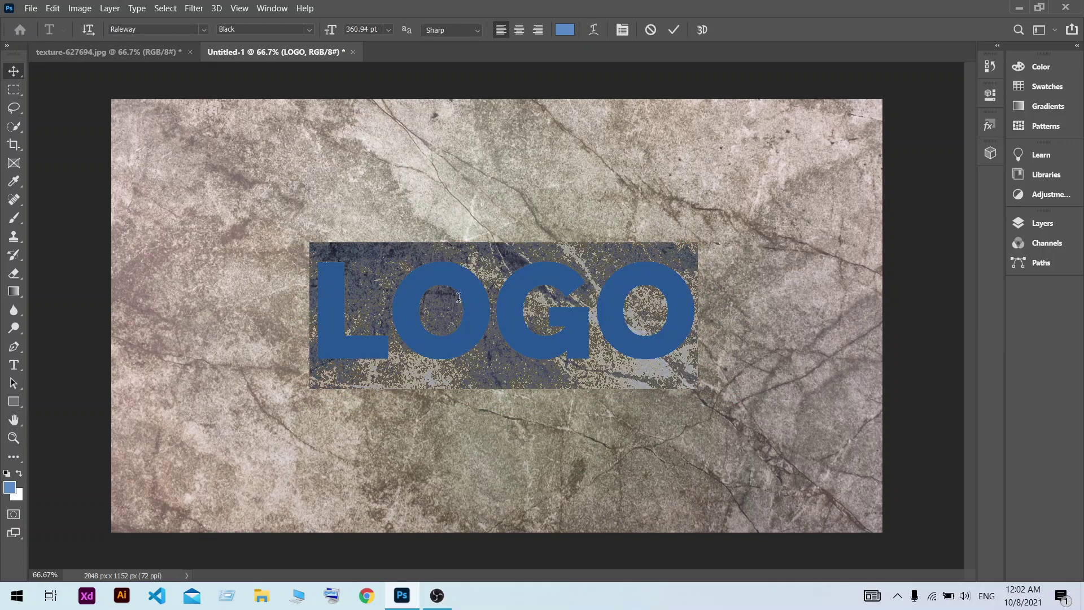
click(564, 30)
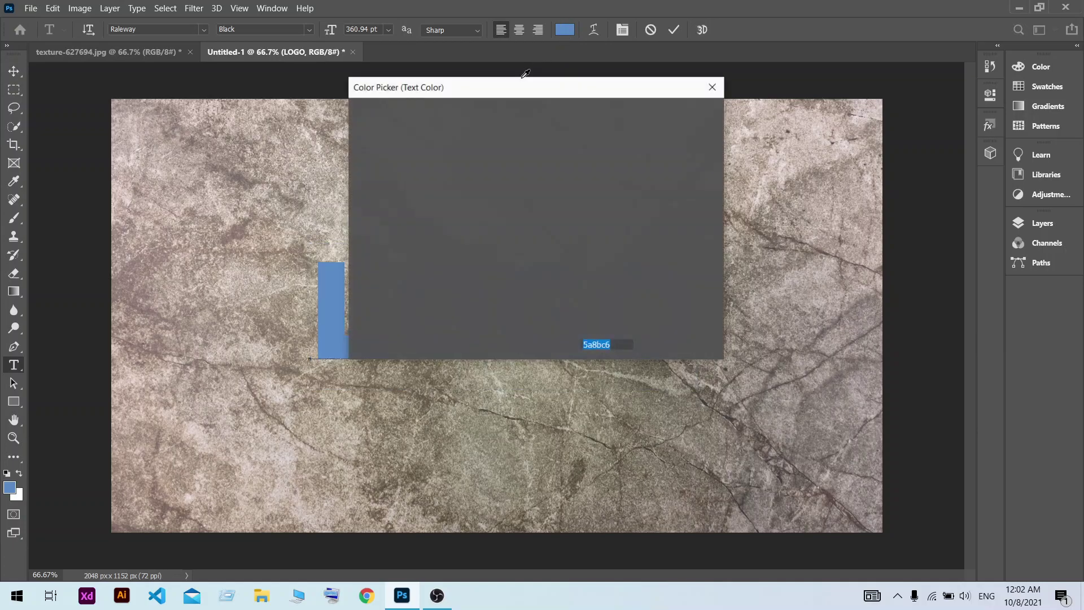
click(375, 132)
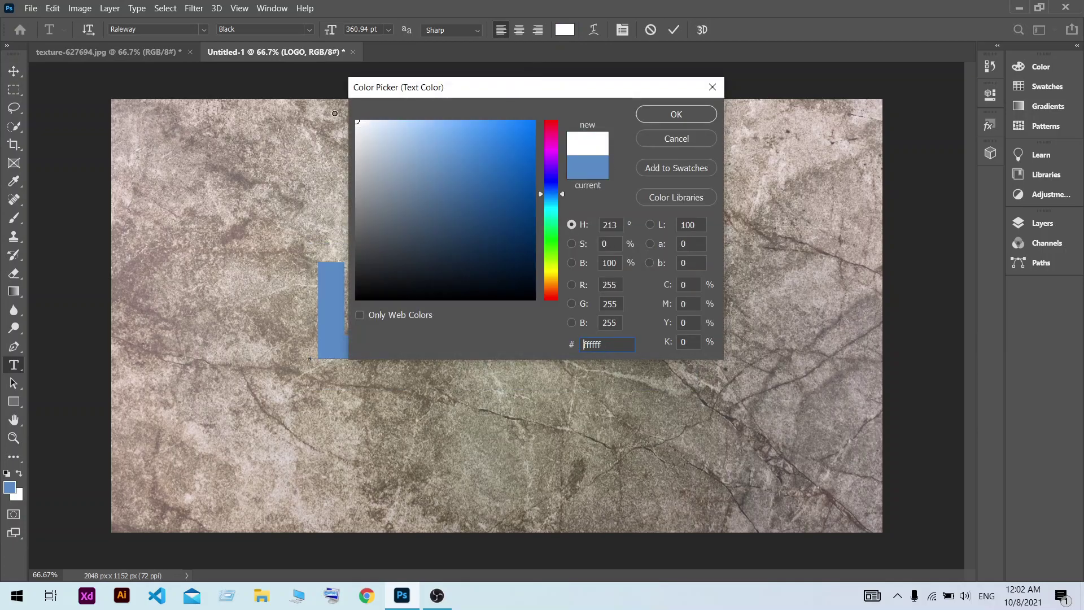
click(661, 120)
click(673, 30)
key(v)
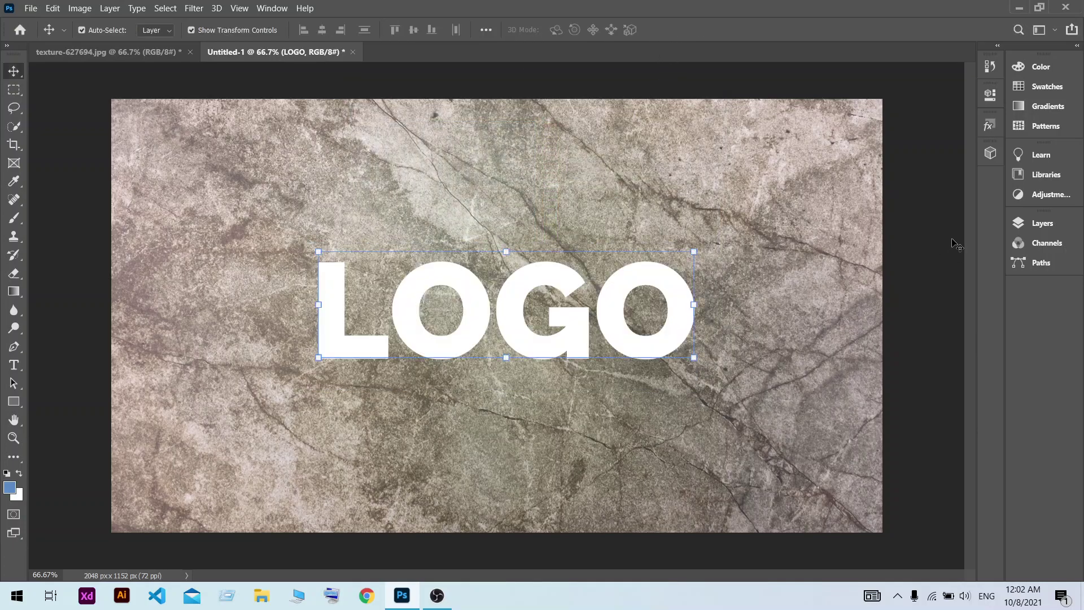
click(1022, 225)
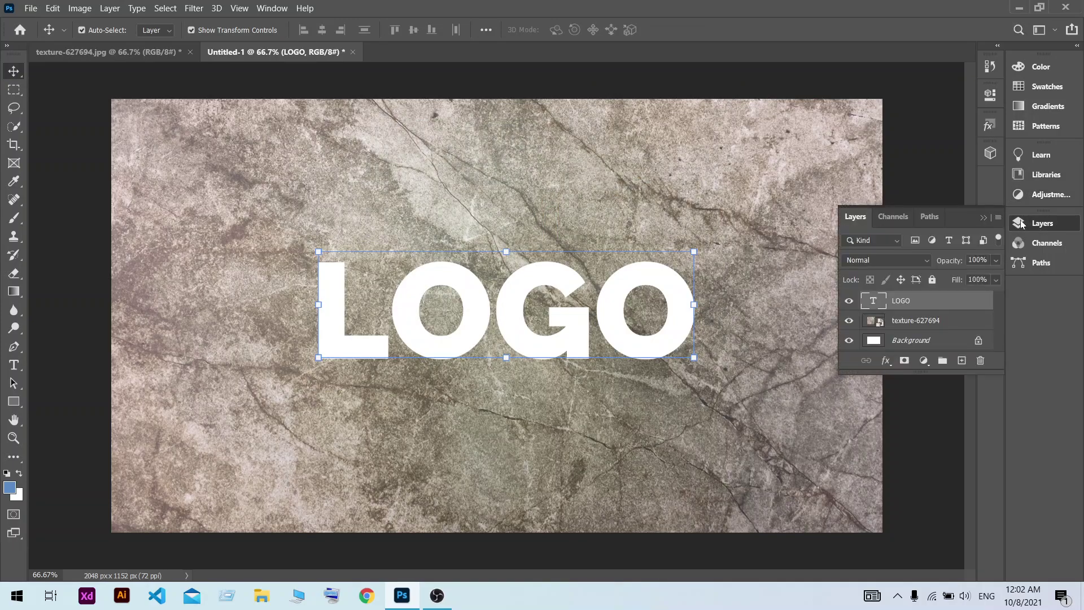
Convert LOGO to a smart object, trash the white Background layer, and reselect LOGO.
right_click(906, 302)
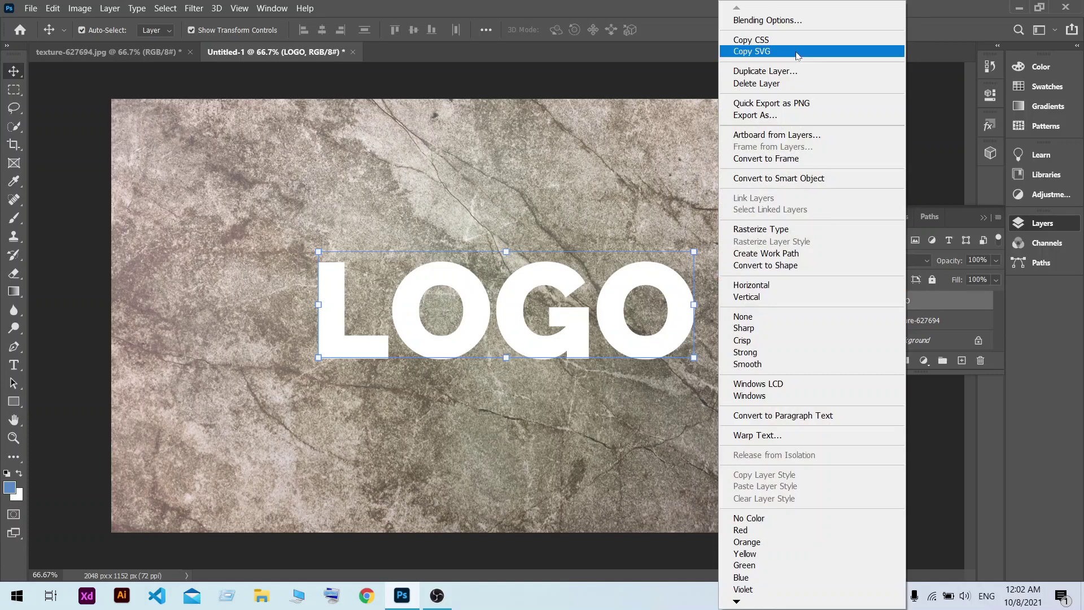
click(802, 178)
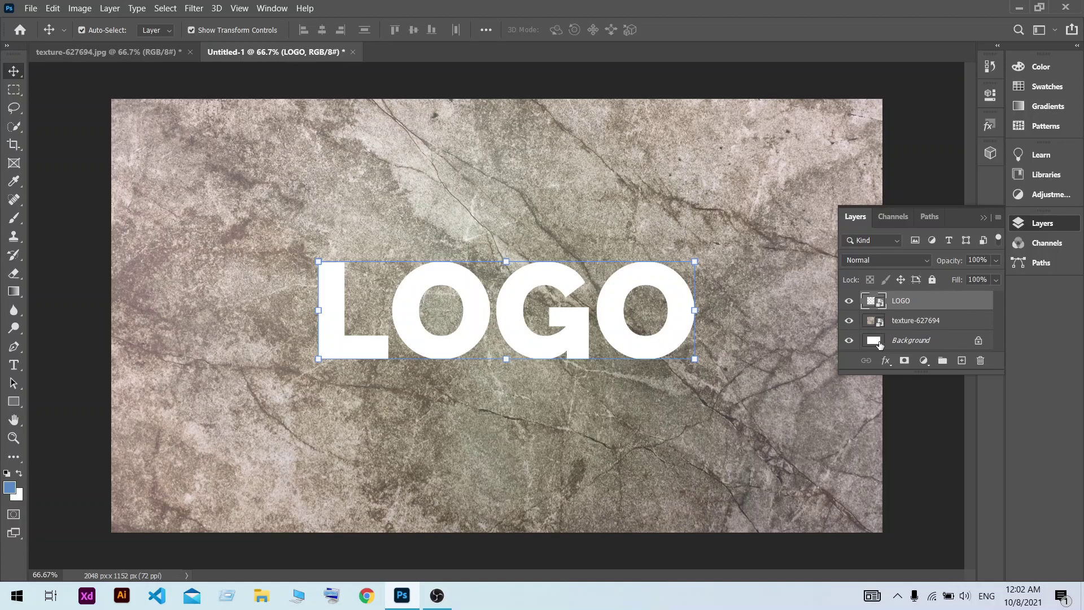
click(915, 341)
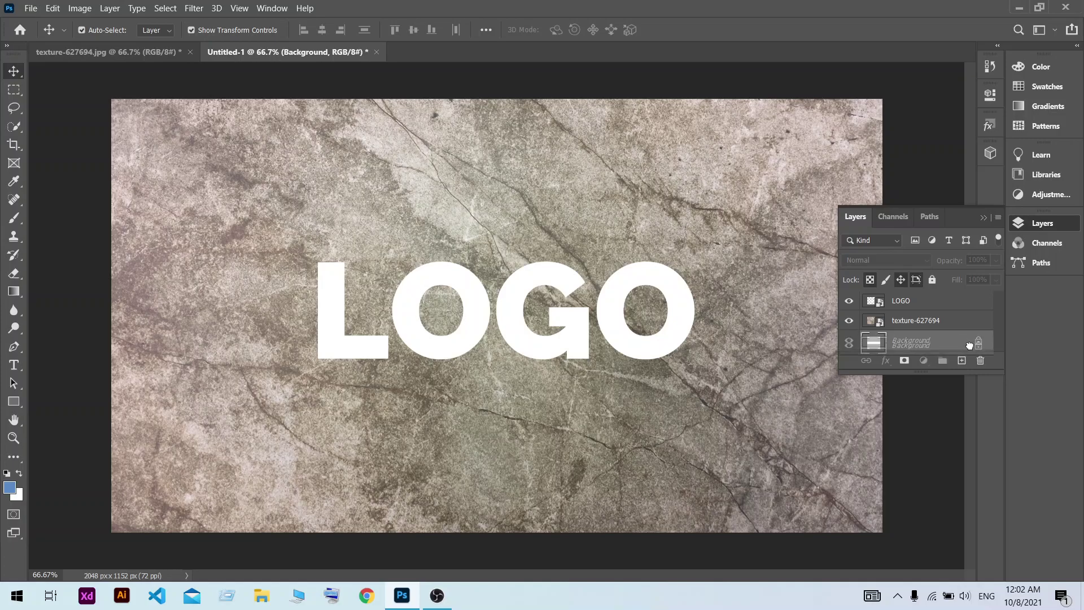
drag(950, 343, 979, 360)
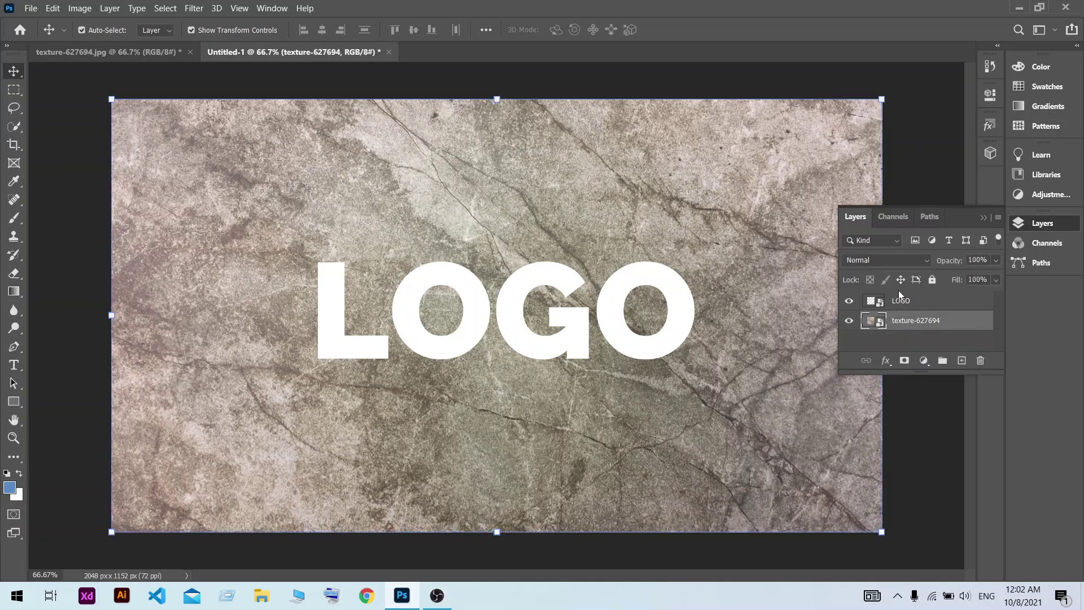
click(910, 301)
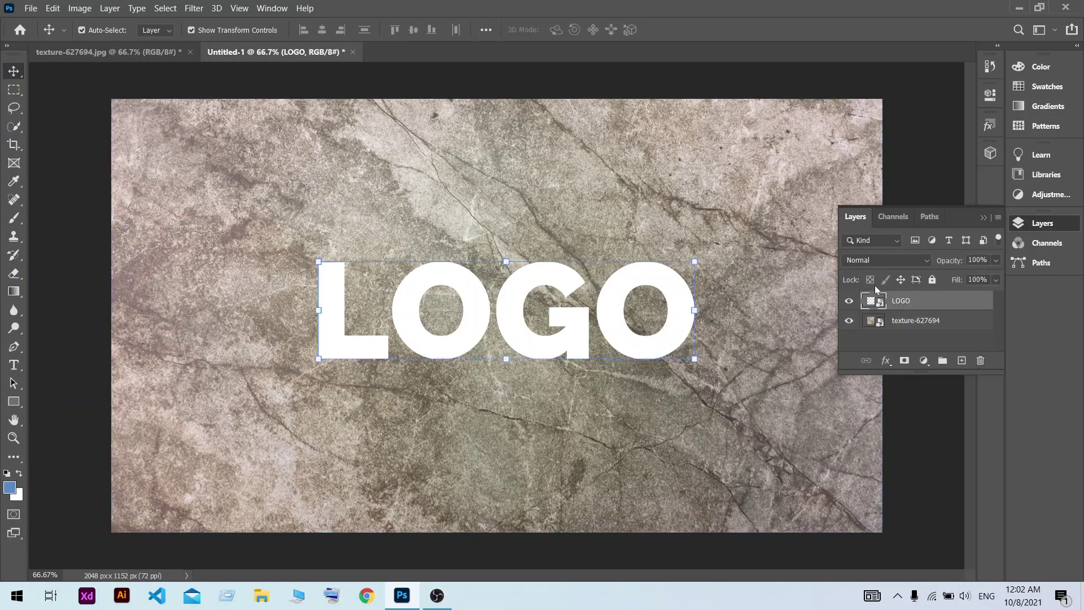
Enable Bevel & Emboss in LOGO's Blending Options, keeping the Inner Bevel style.
right_click(914, 303)
click(786, 7)
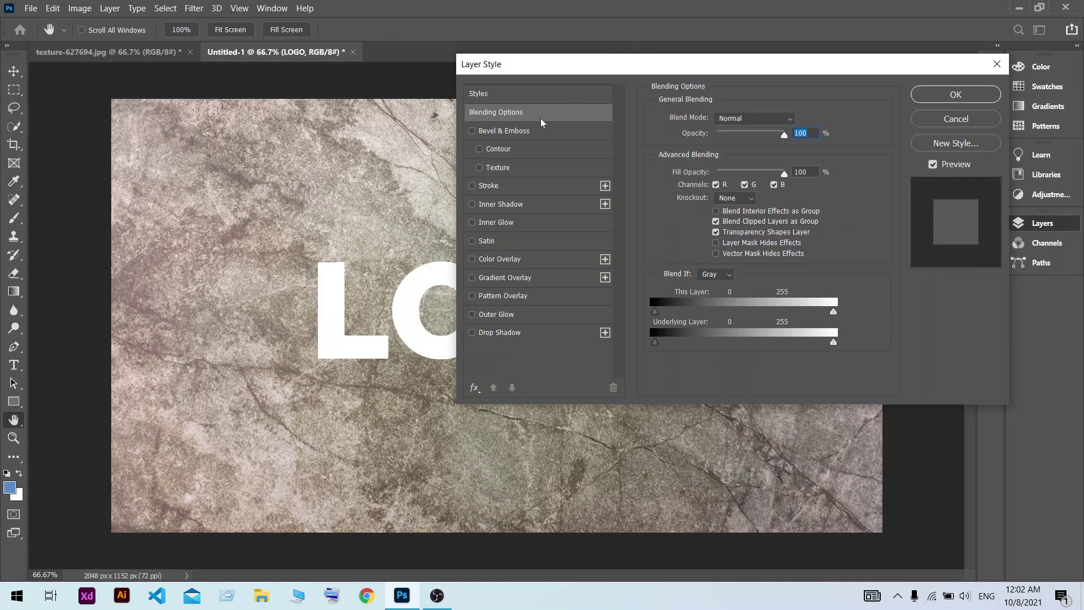
drag(657, 60, 707, 71)
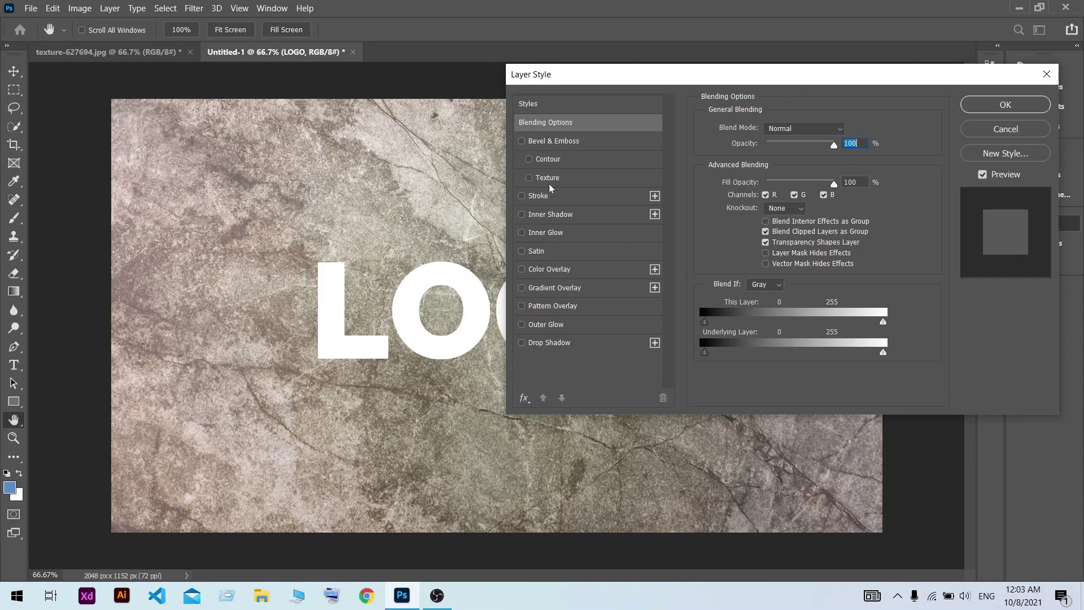
click(546, 142)
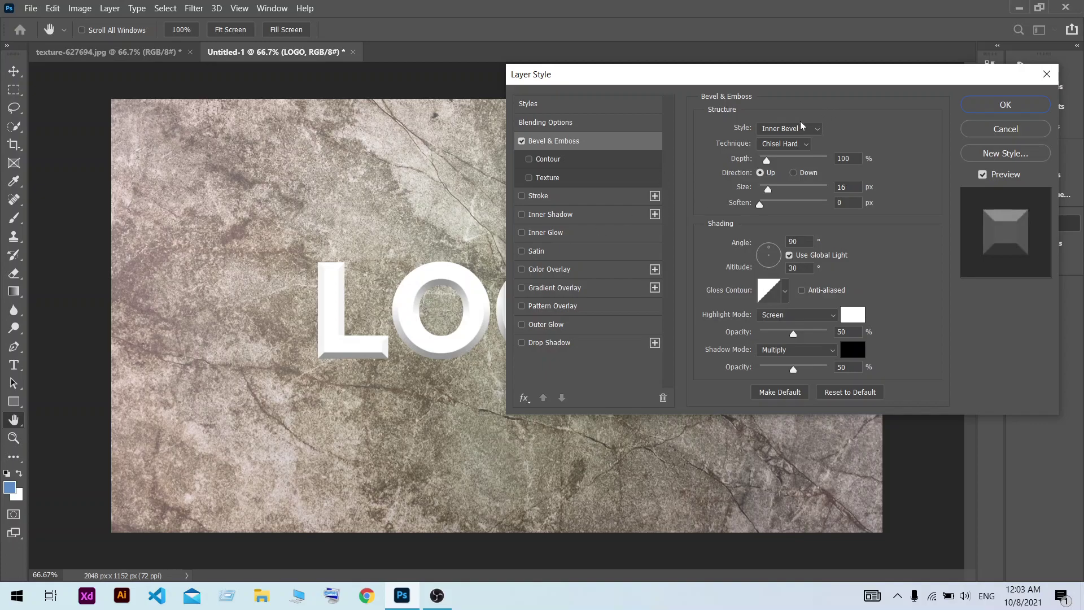
click(779, 136)
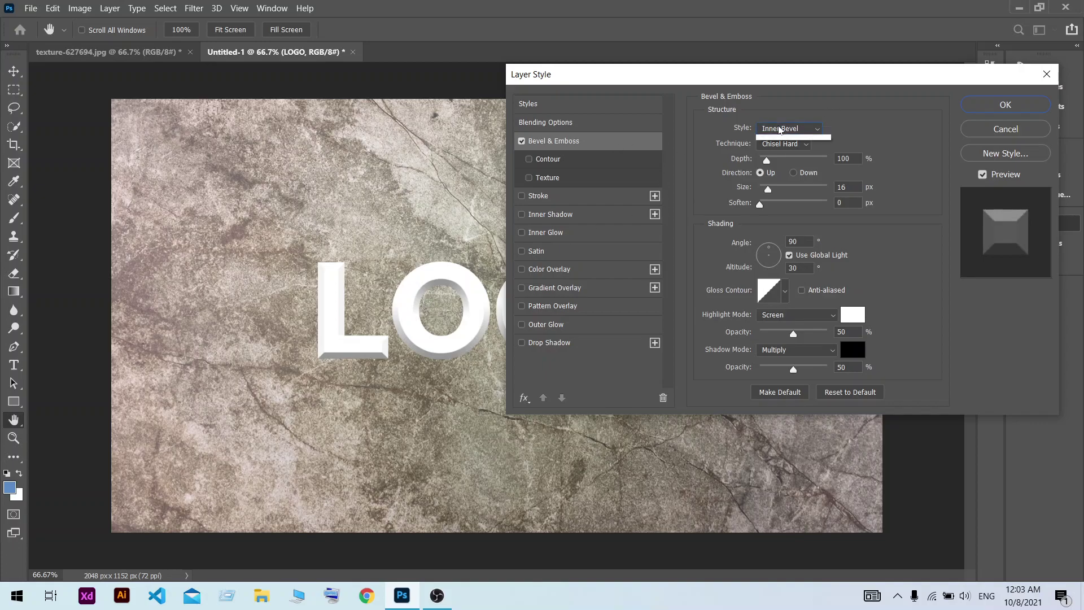
click(780, 131)
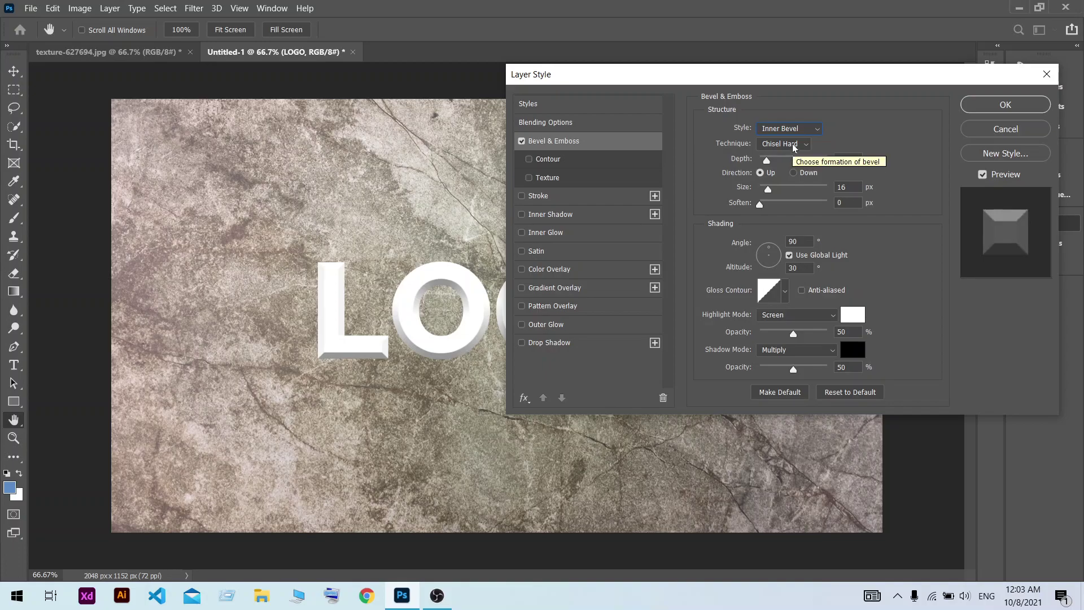
key(Tab)
key(Tab)
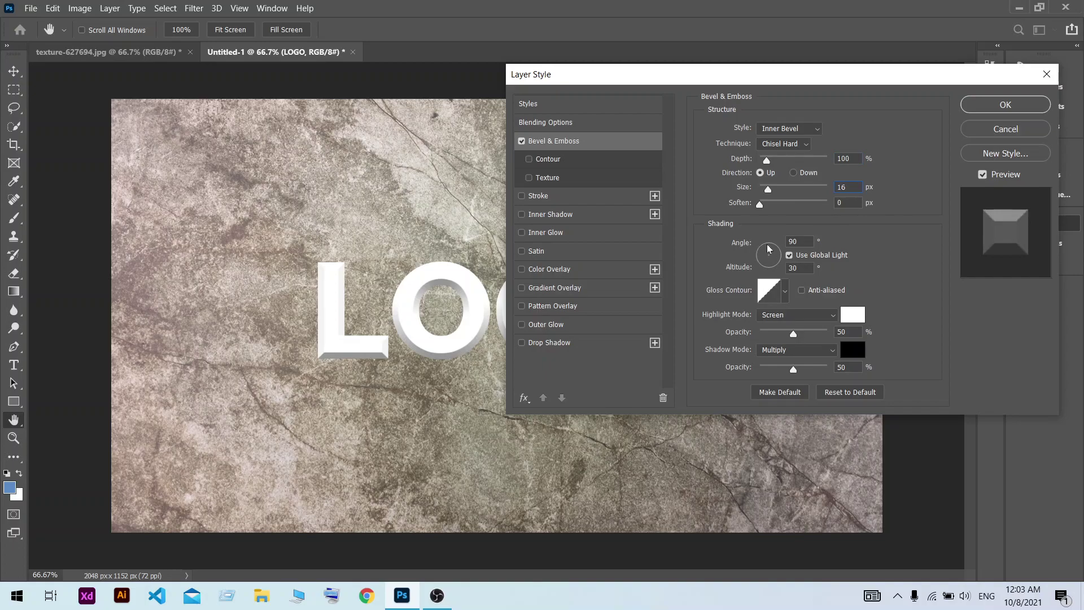
Set the bevel shading to 120° angle, 11° altitude, with a Linear gloss contour.
drag(767, 248, 760, 255)
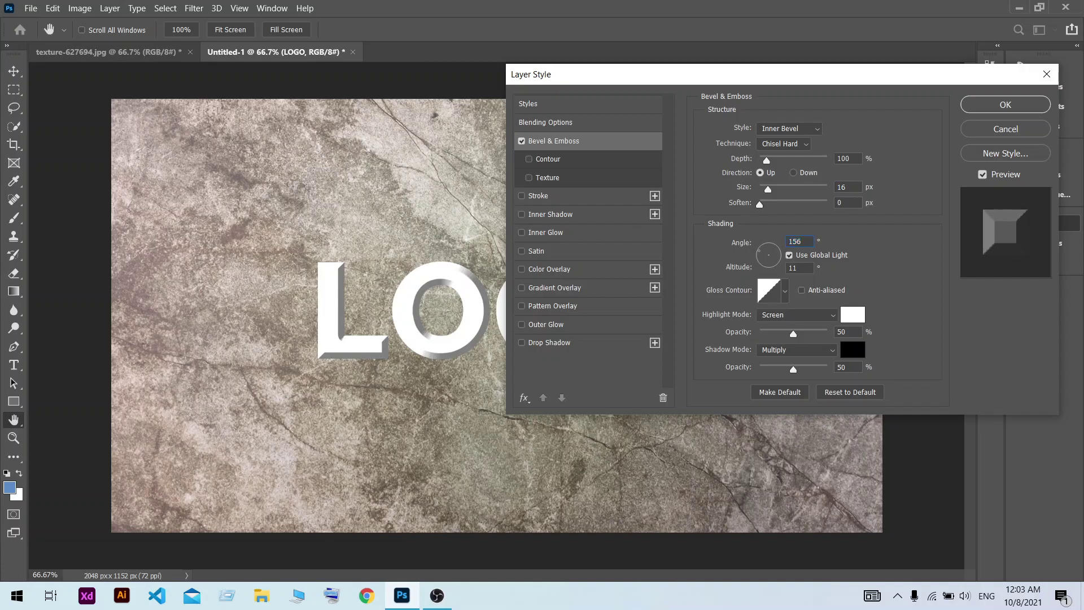
text(12)
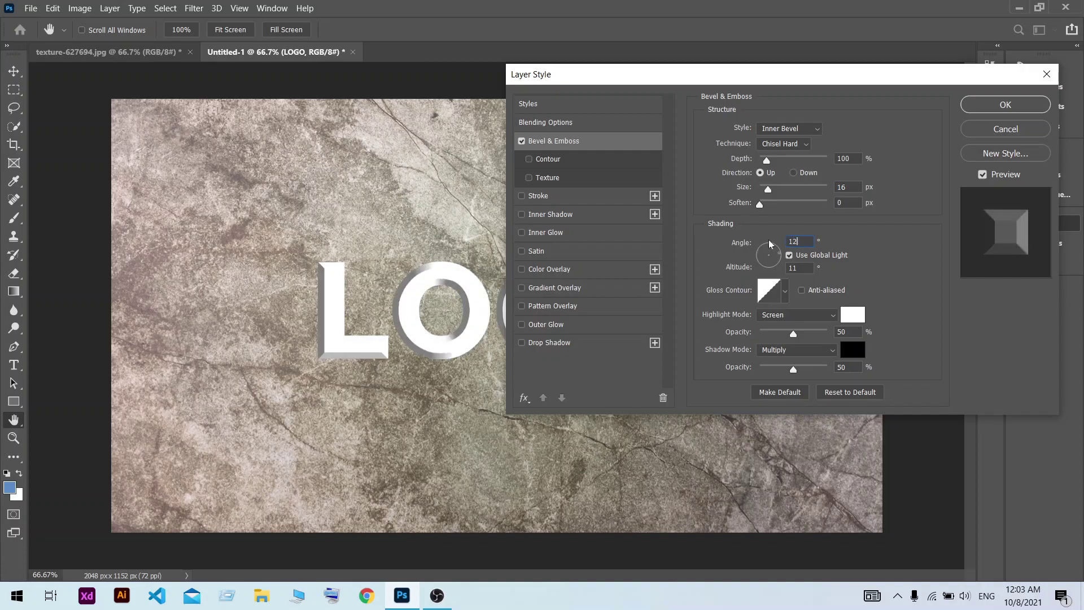
text(9)
key(BackSpace)
text(0)
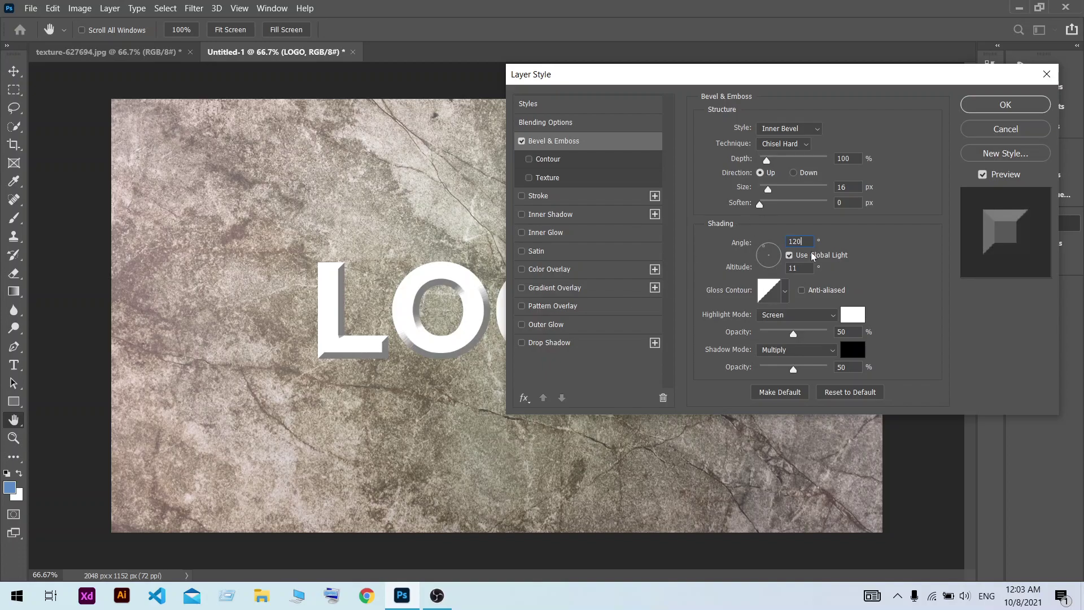
click(788, 258)
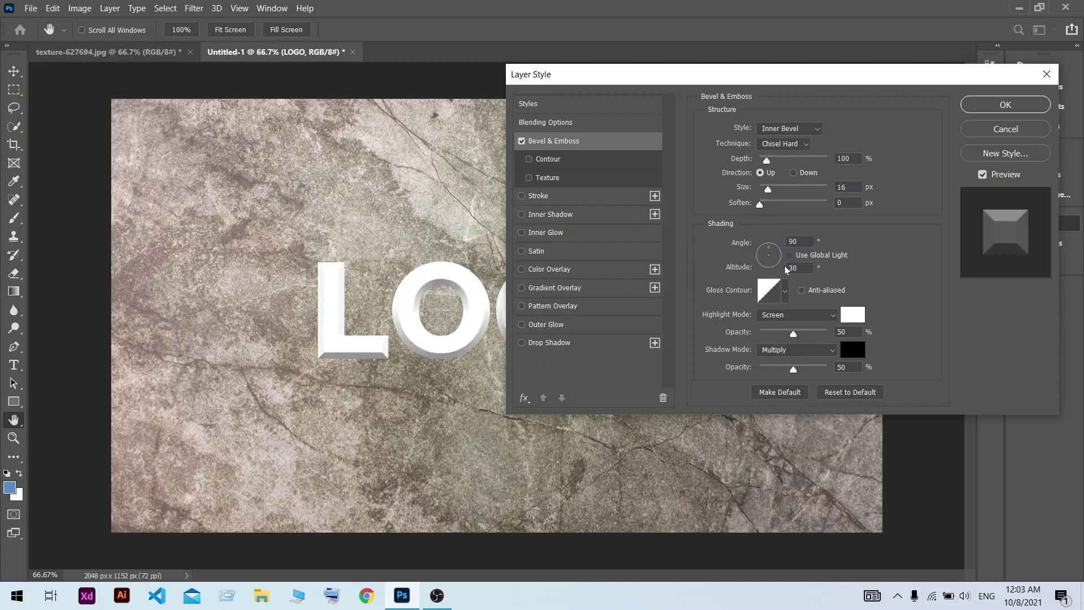
click(788, 257)
text(11)
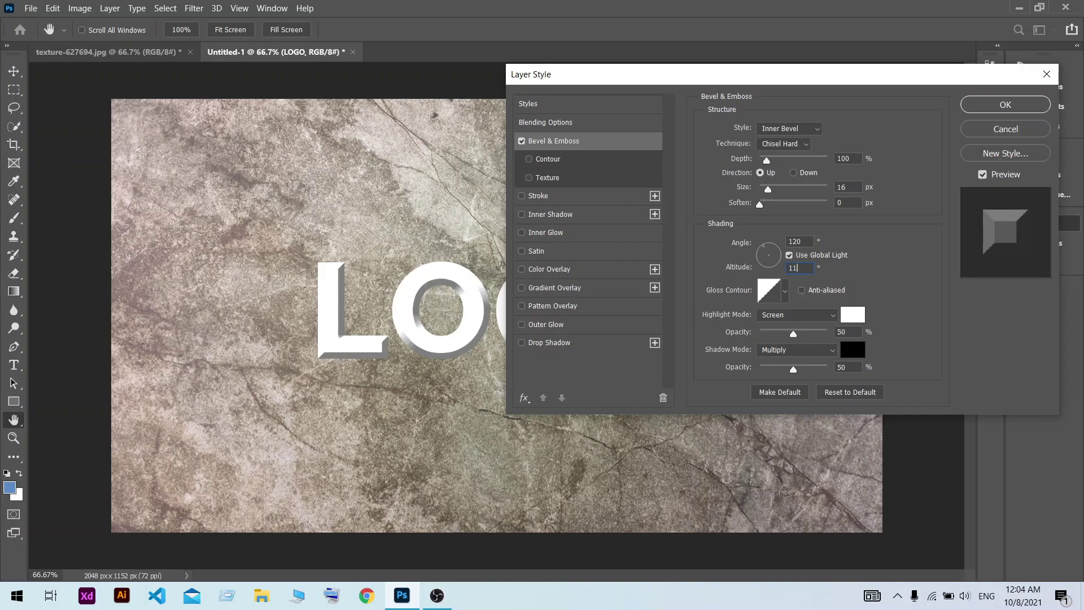
double_click(793, 268)
click(786, 292)
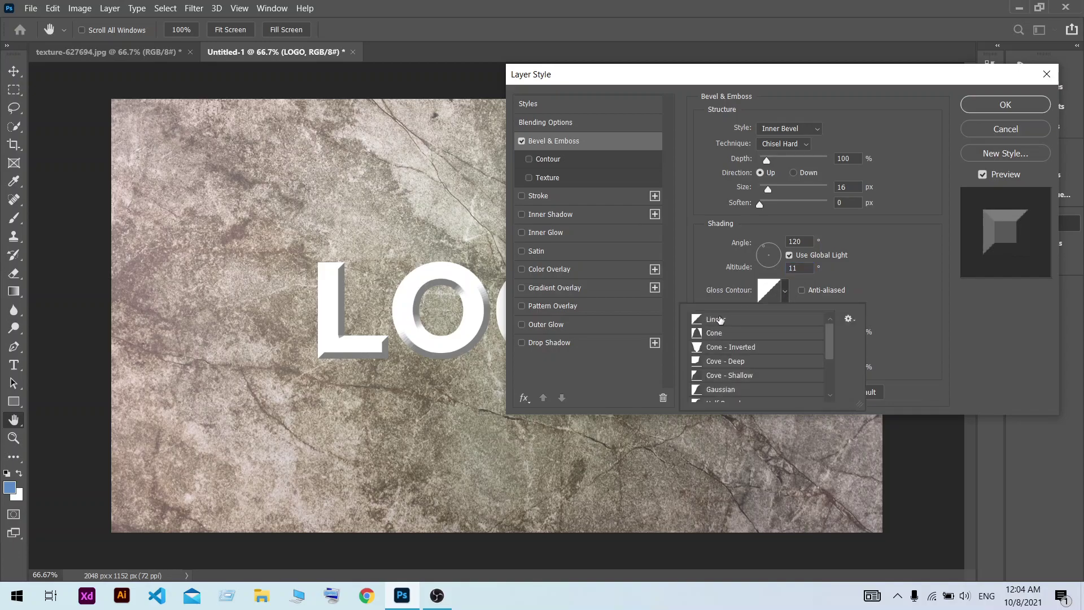
click(787, 301)
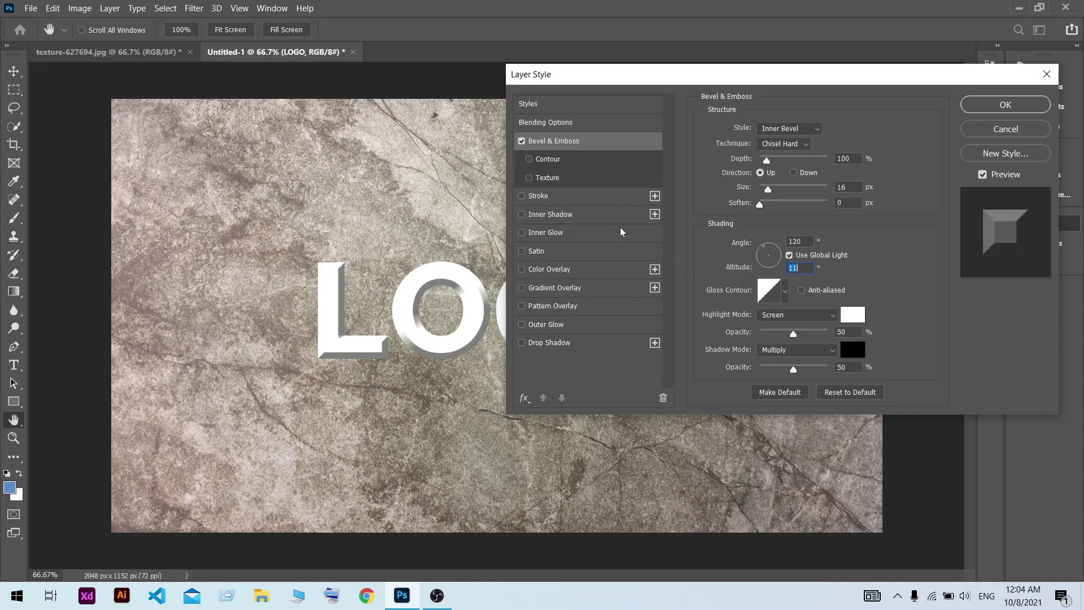
Add a Multiply drop shadow with 7 px distance and size and 35% noise, then OK.
click(535, 343)
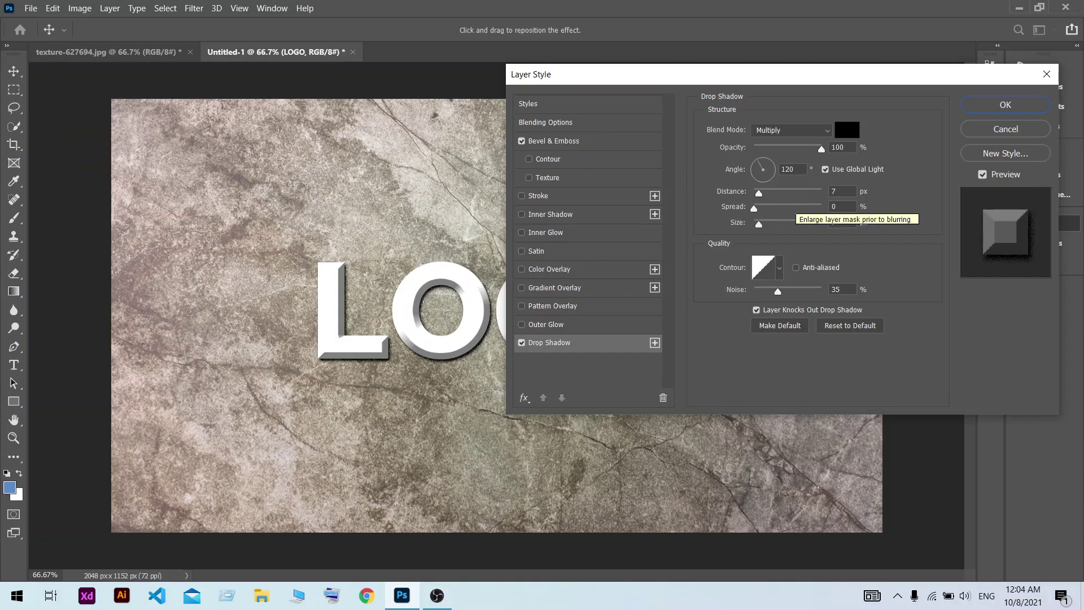
click(842, 192)
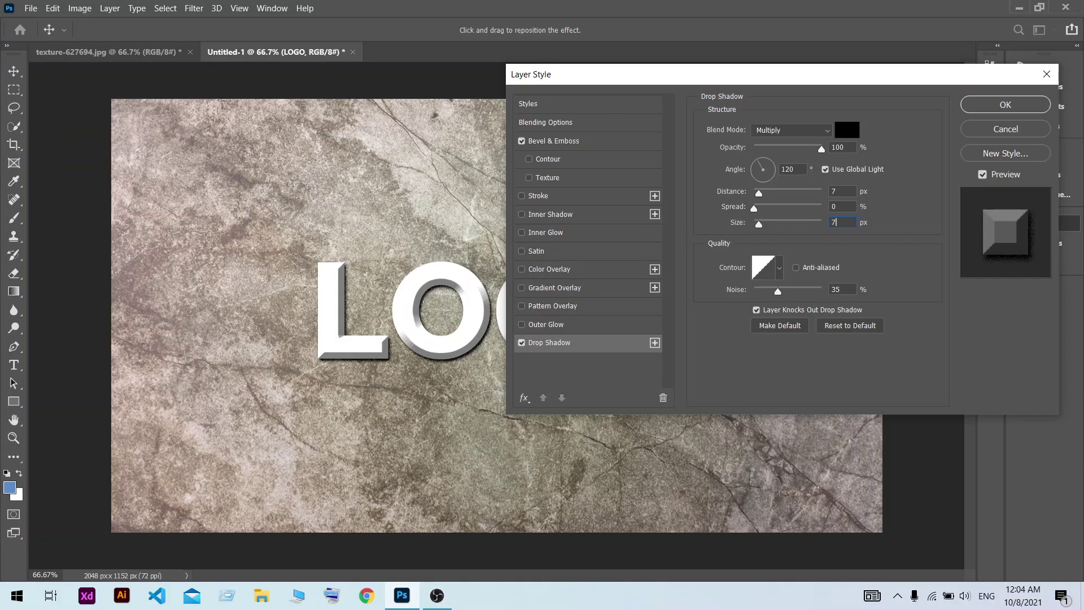
click(995, 106)
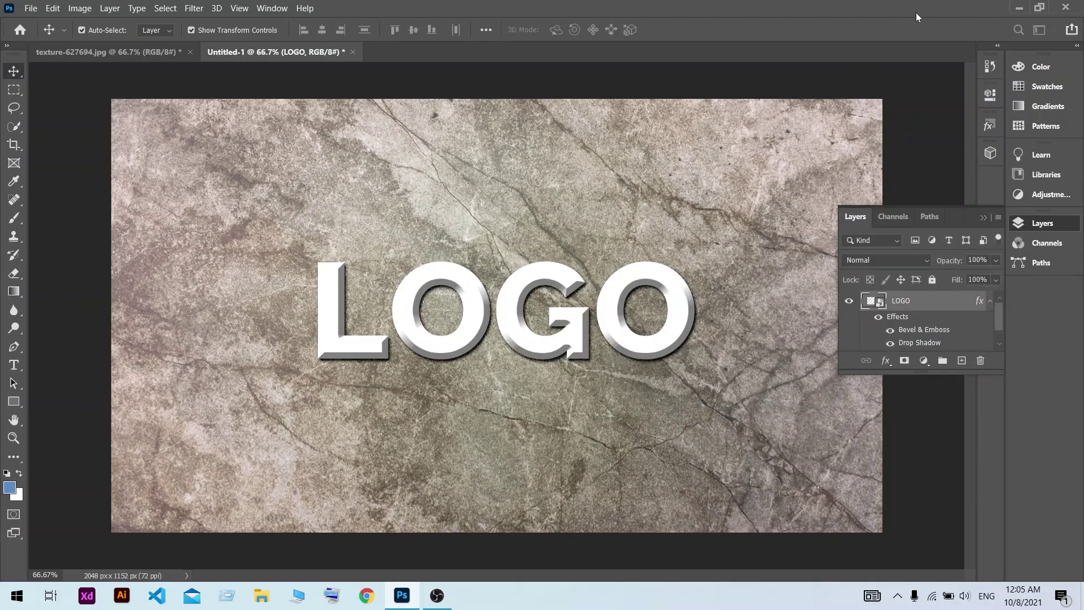
Select and deselect the texture layer, then minimize Photoshop.
click(872, 166)
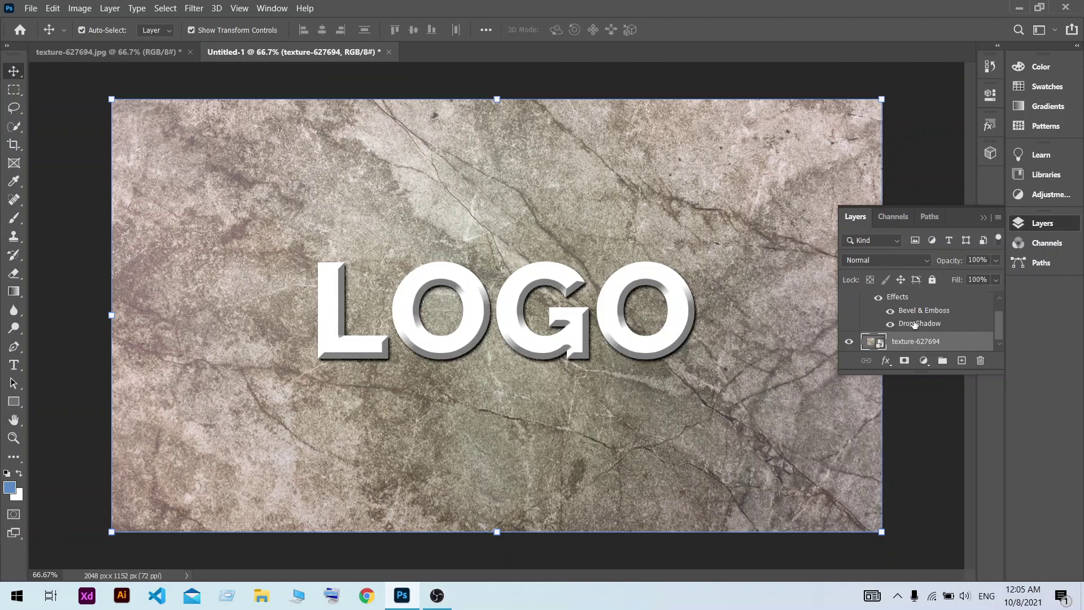
key(ctrl)
click(917, 168)
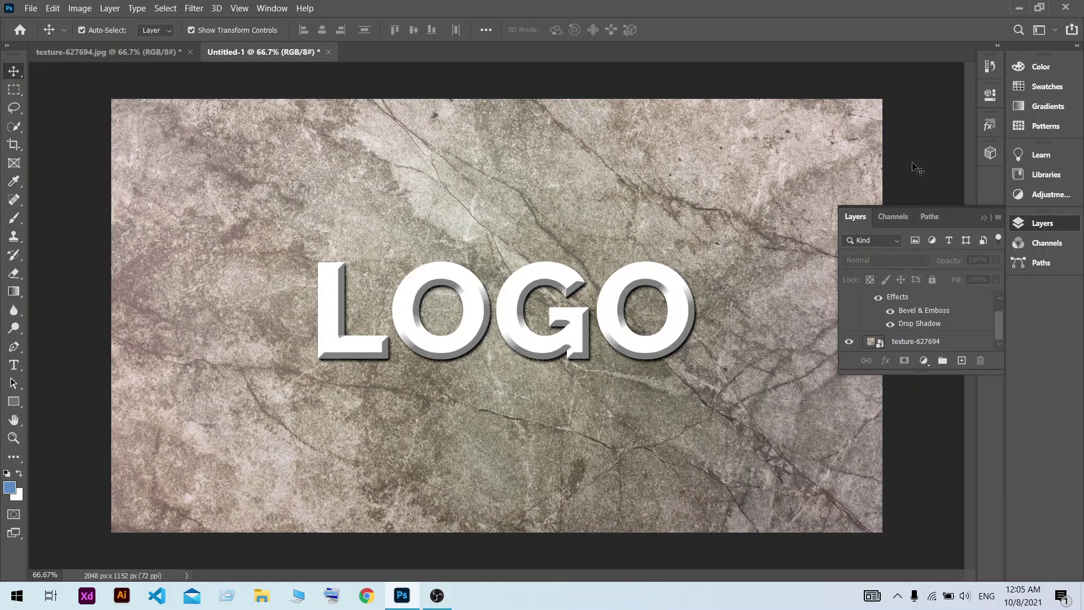
click(1019, 7)
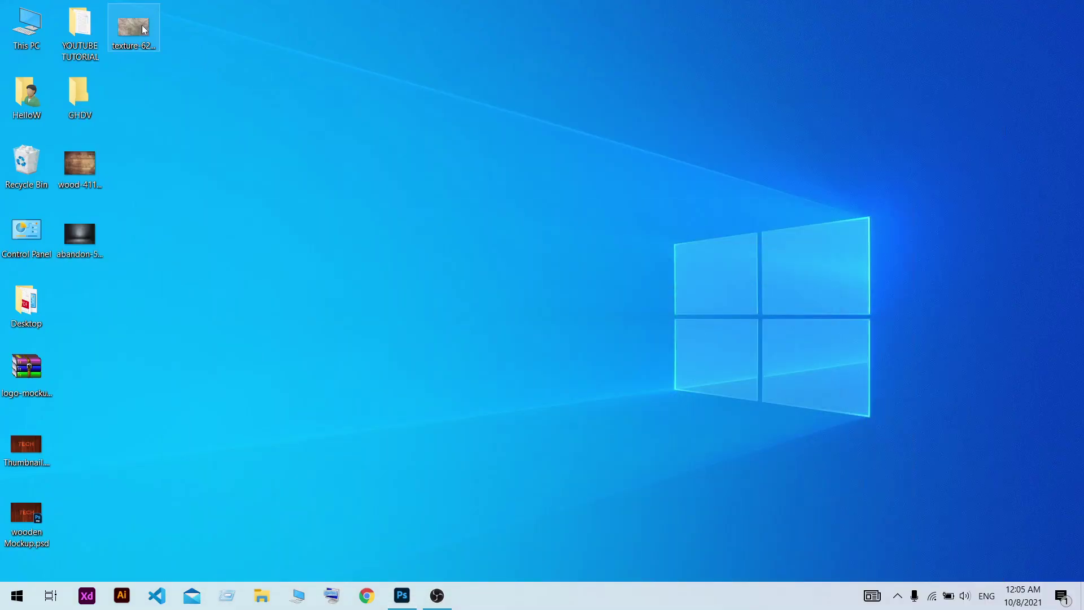
Drag the cracked stone texture image from the desktop onto the canvas as a new texture-627694 layer.
mouse_move(133, 28)
mouse_down()
mouse_move(332, 208)
mouse_move(422, 352)
mouse_move(430, 347)
mouse_up()
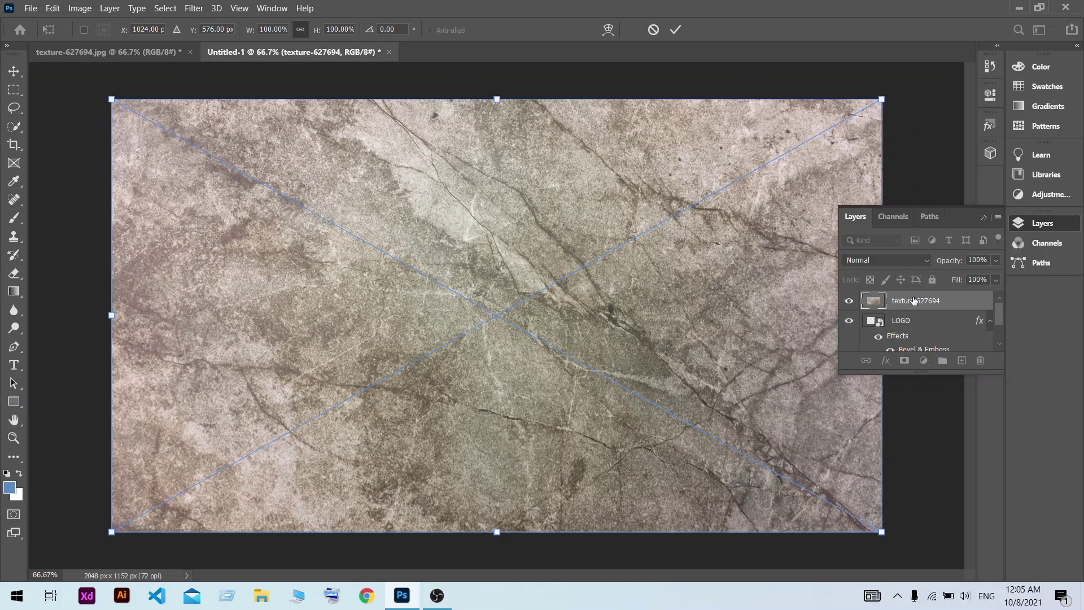
Commit the full-canvas texture placement and clip the upper texture-627694 layer to the LOGO letters.
key(Return)
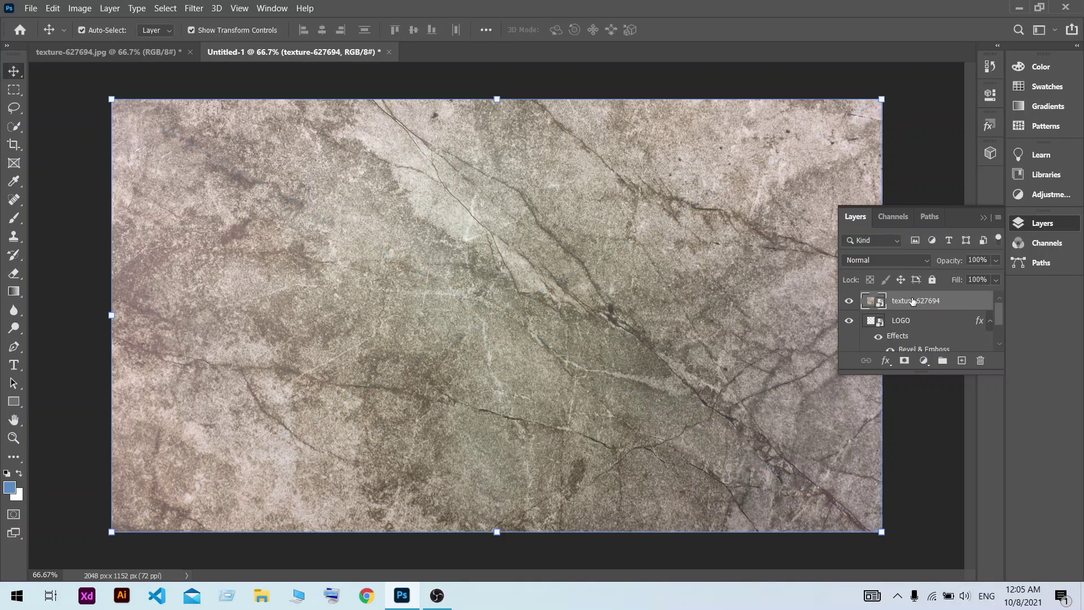
right_click(913, 301)
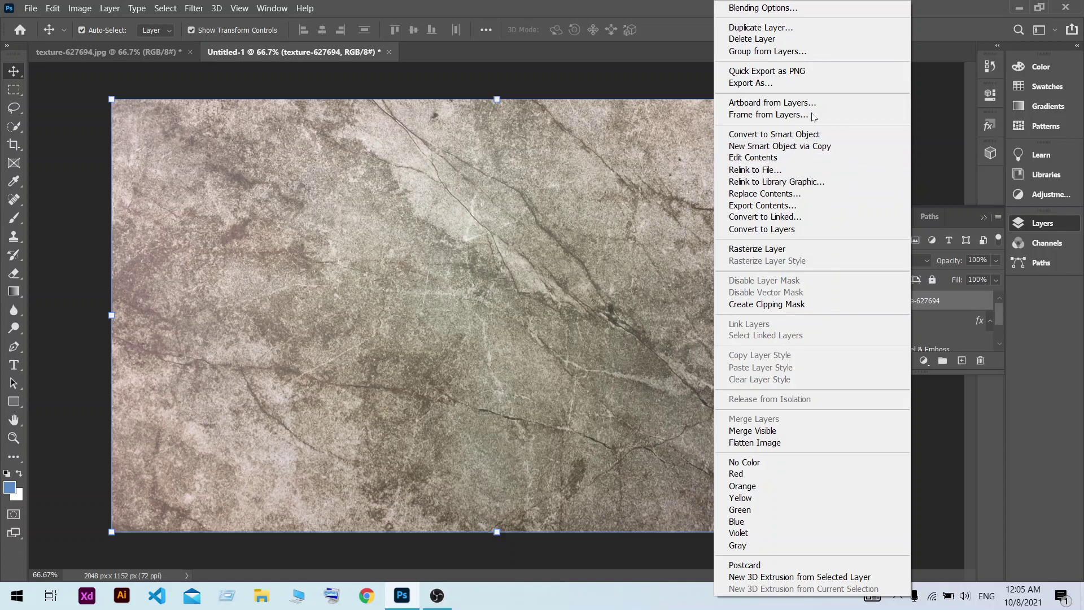
click(774, 304)
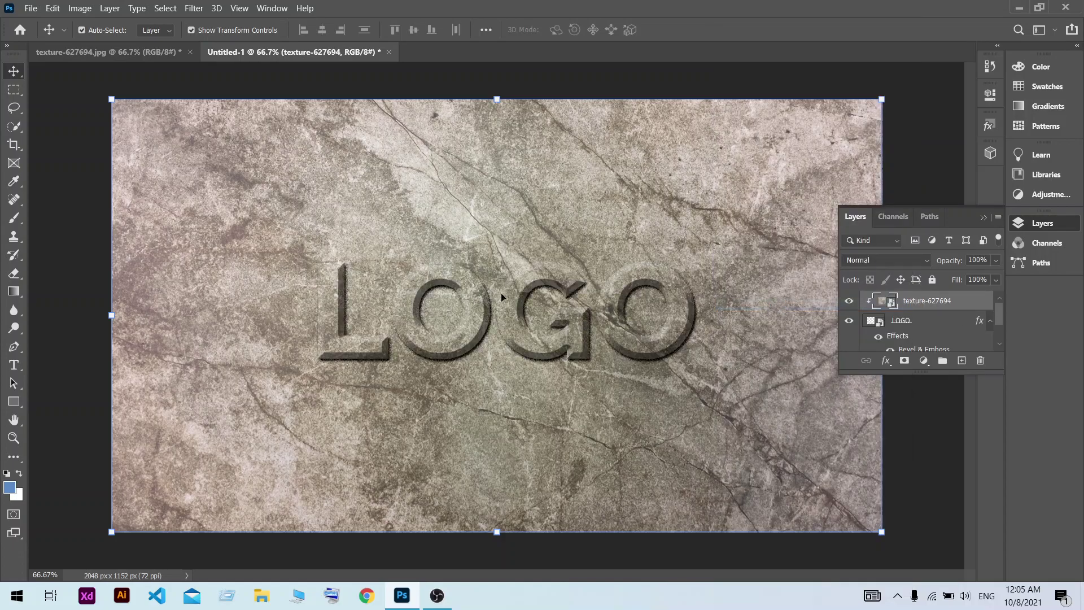
click(906, 181)
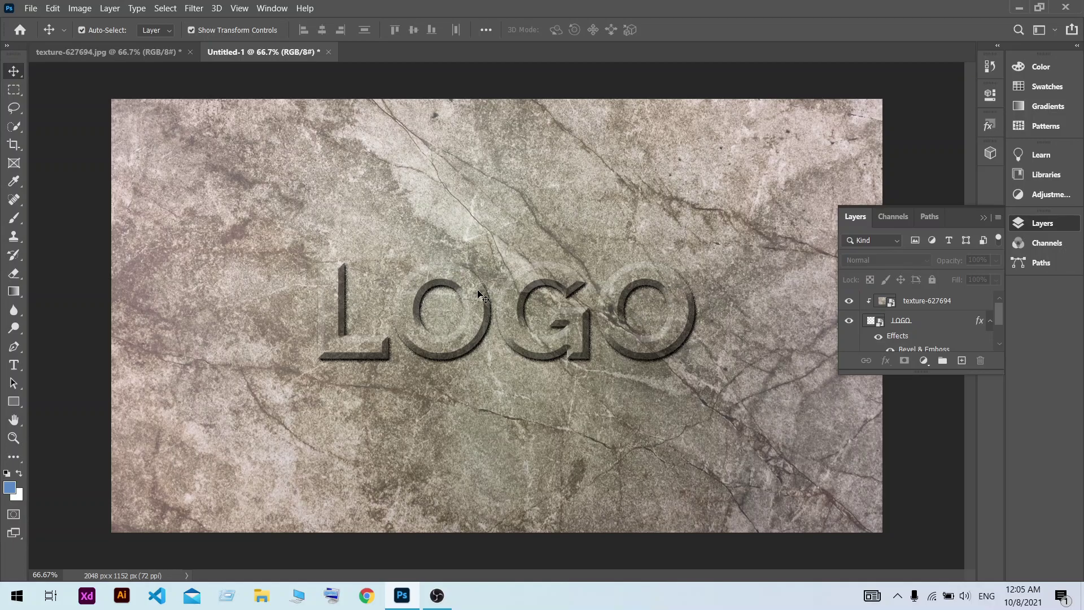
Add a Hue/Saturation adjustment above the background texture with Lightness lowered to -28.
drag(914, 300, 942, 351)
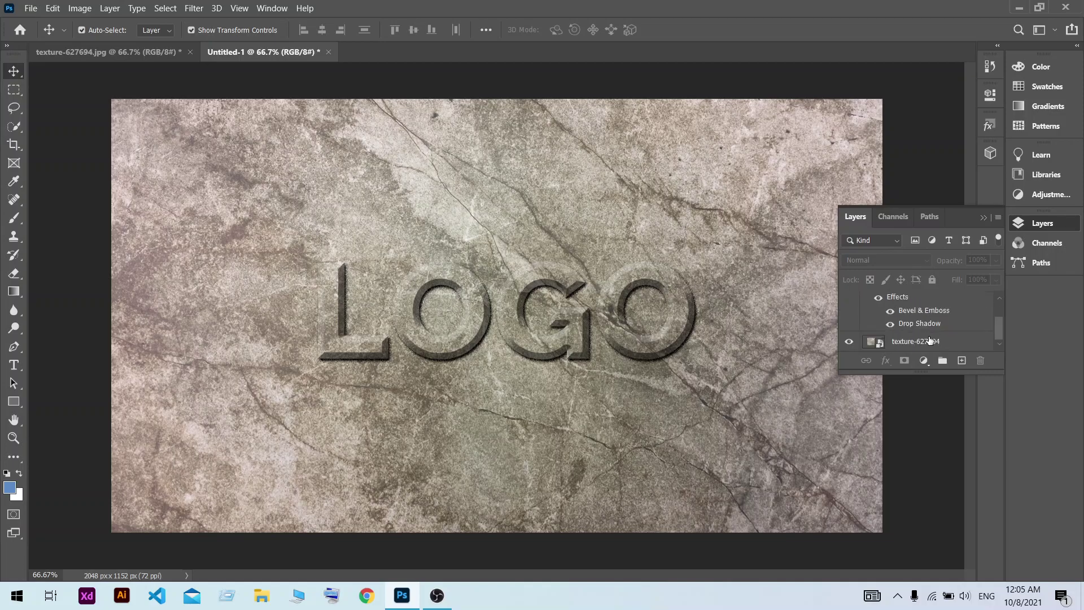
click(900, 342)
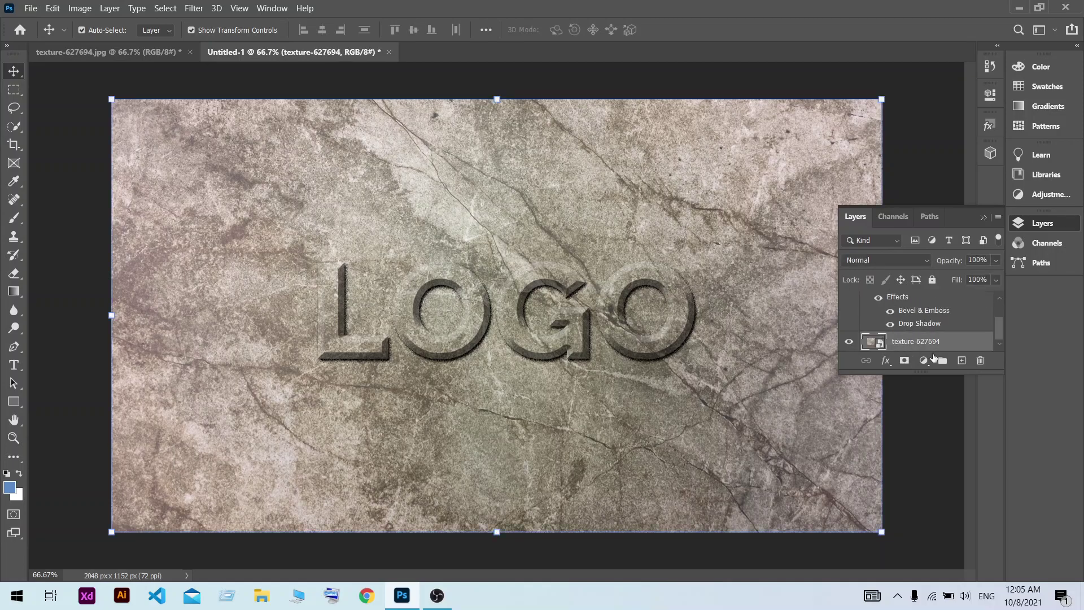
click(923, 360)
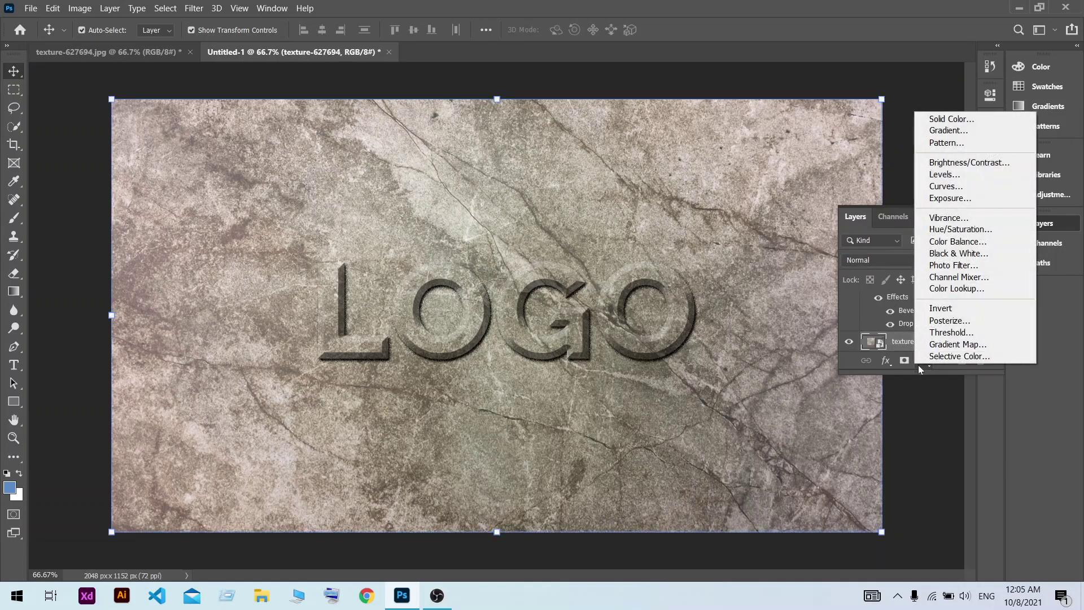
click(954, 230)
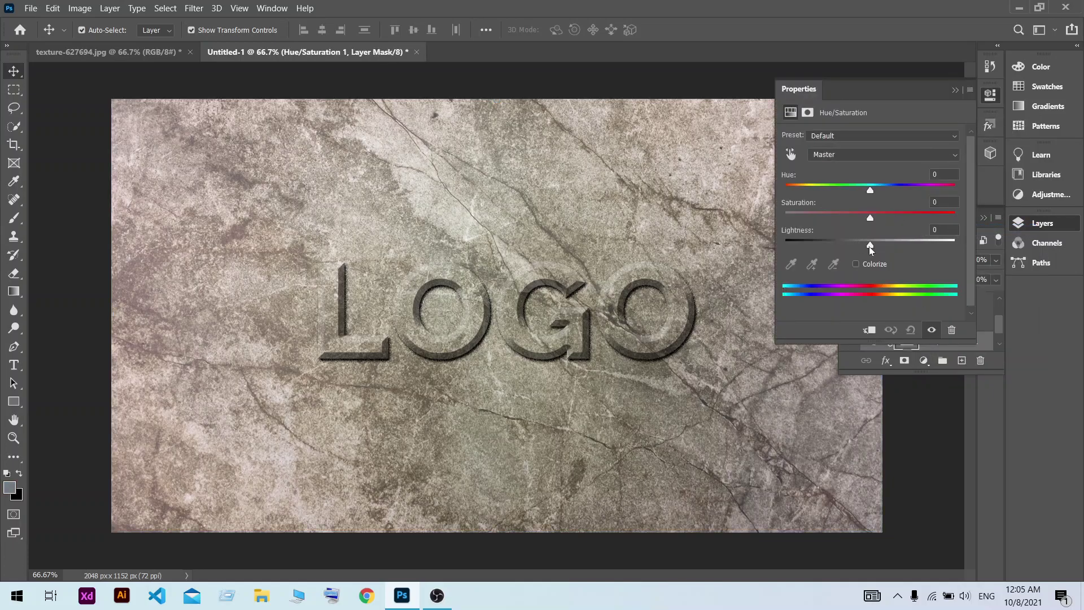
drag(870, 245, 847, 246)
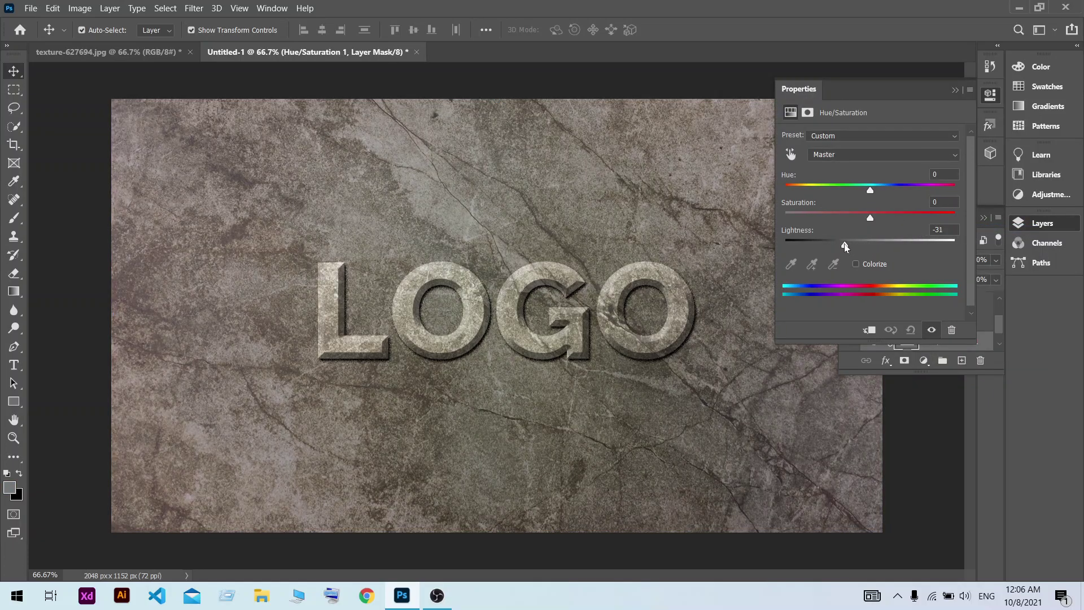
drag(845, 244, 878, 220)
click(955, 91)
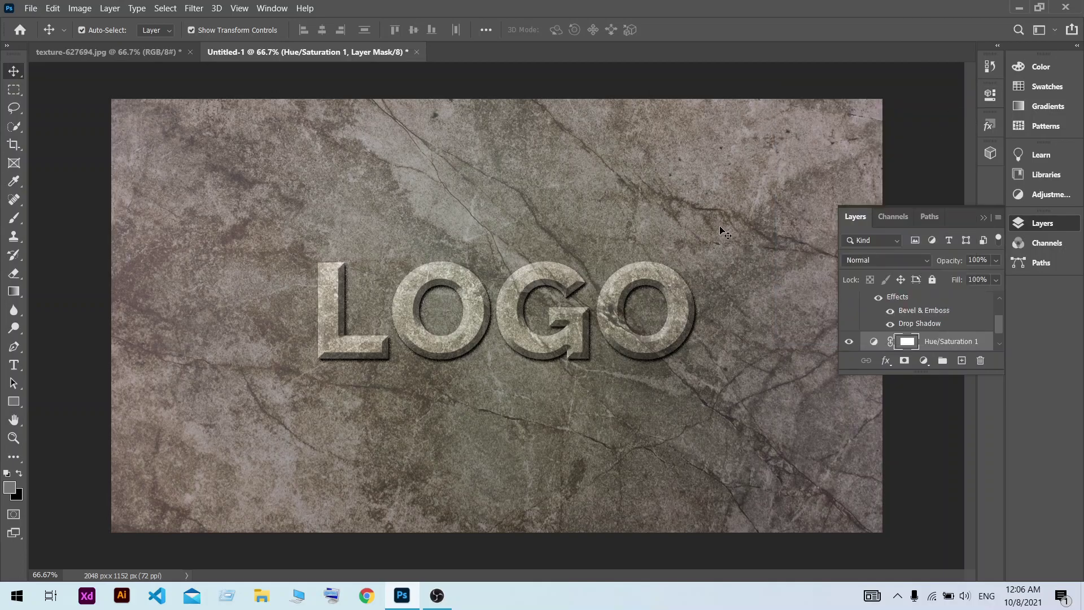
click(980, 219)
click(1017, 225)
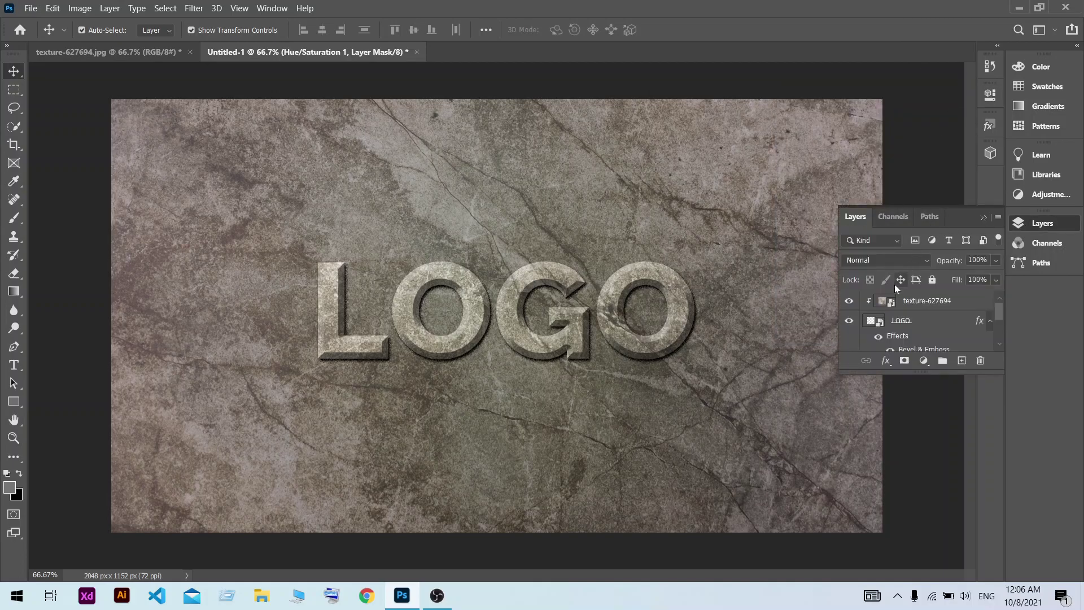
Change the LOGO smart object's wording to TEXT, save LOGO2.psb, and return to Untitled-1.
click(878, 324)
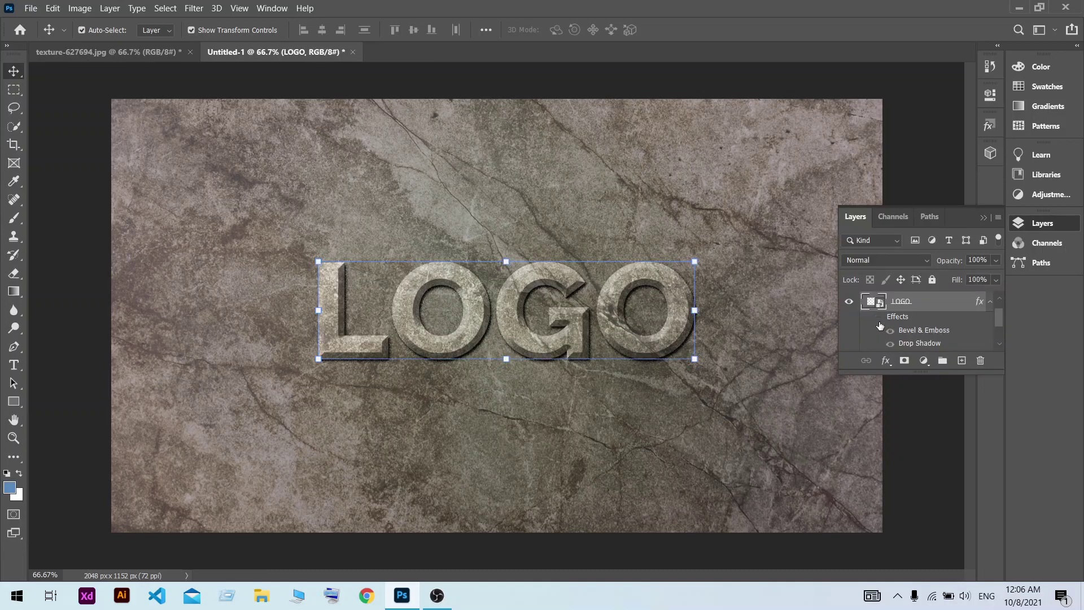
double_click(881, 308)
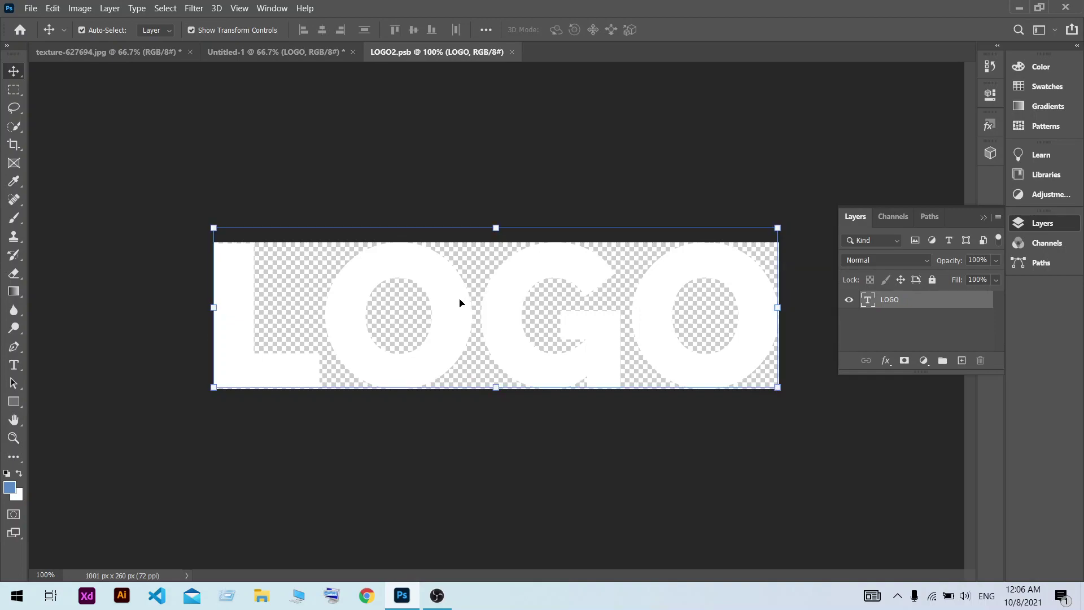
double_click(459, 298)
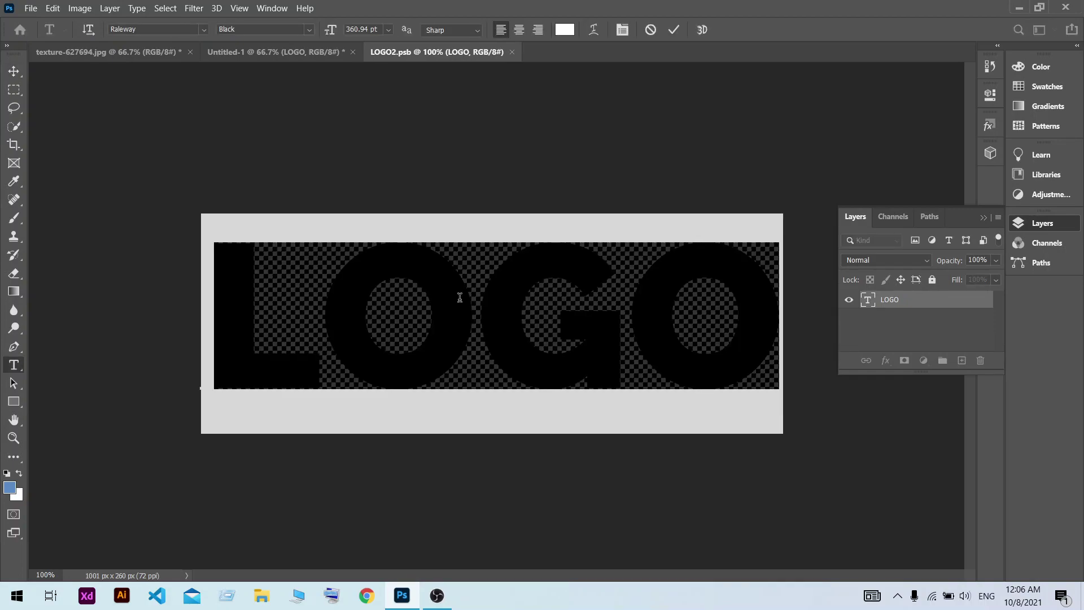
text(TE)
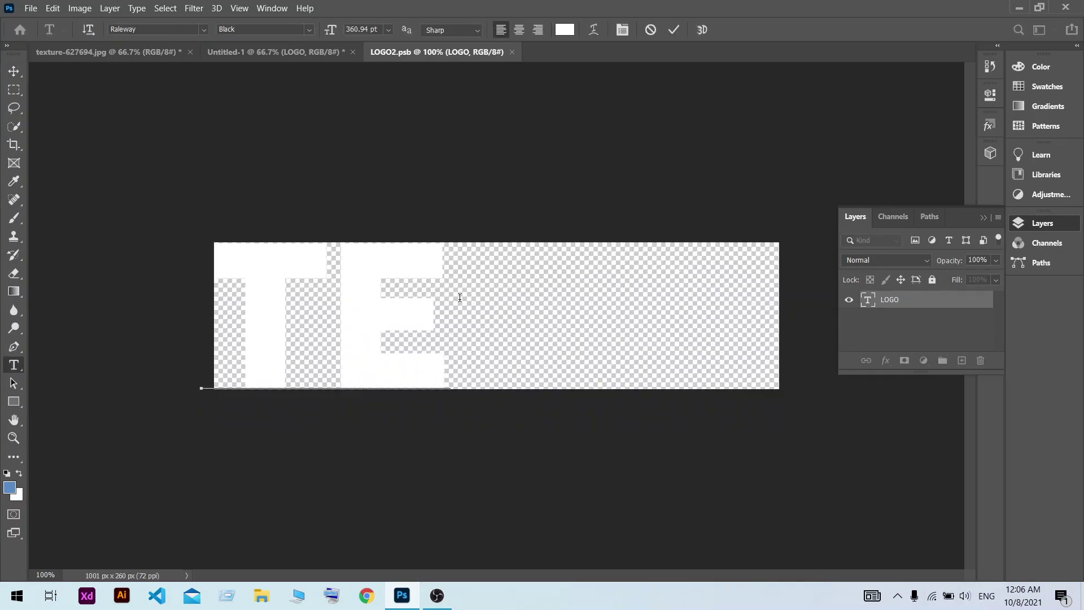
text(XT)
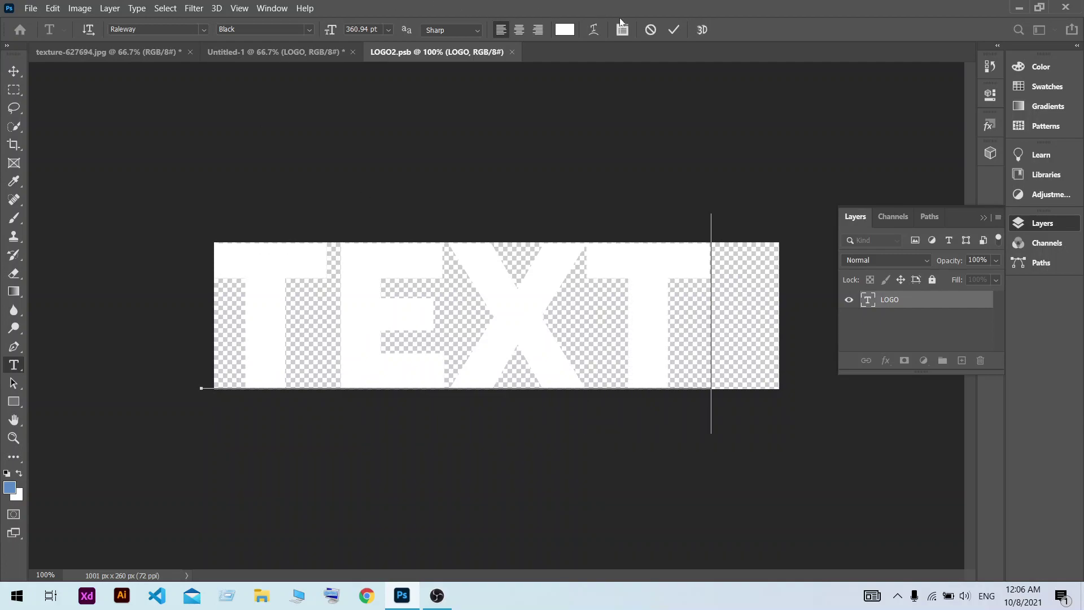
click(674, 29)
key(v)
key(ctrl+s)
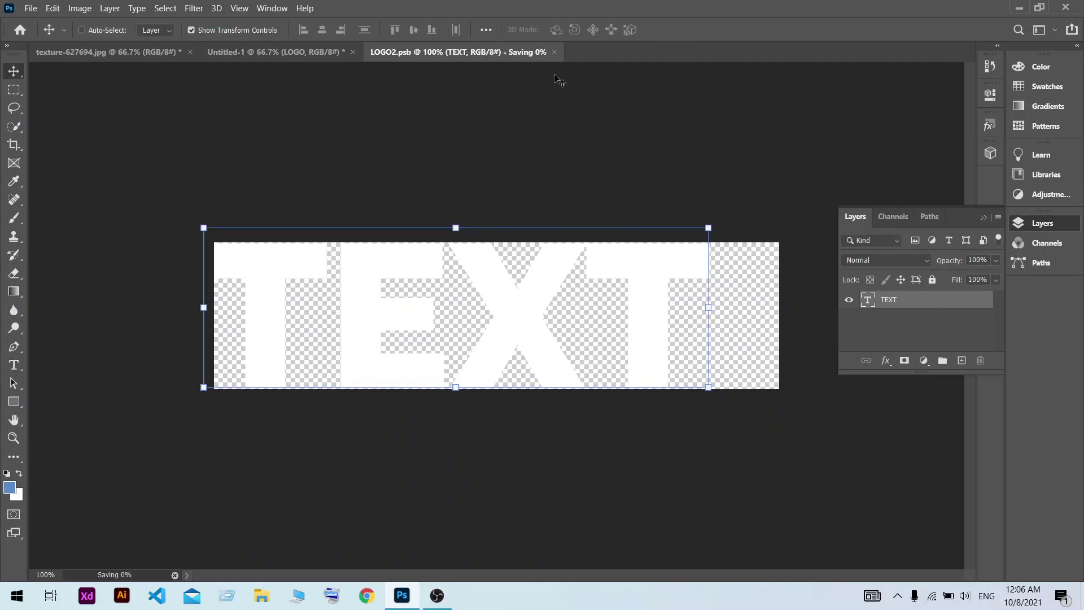
click(304, 55)
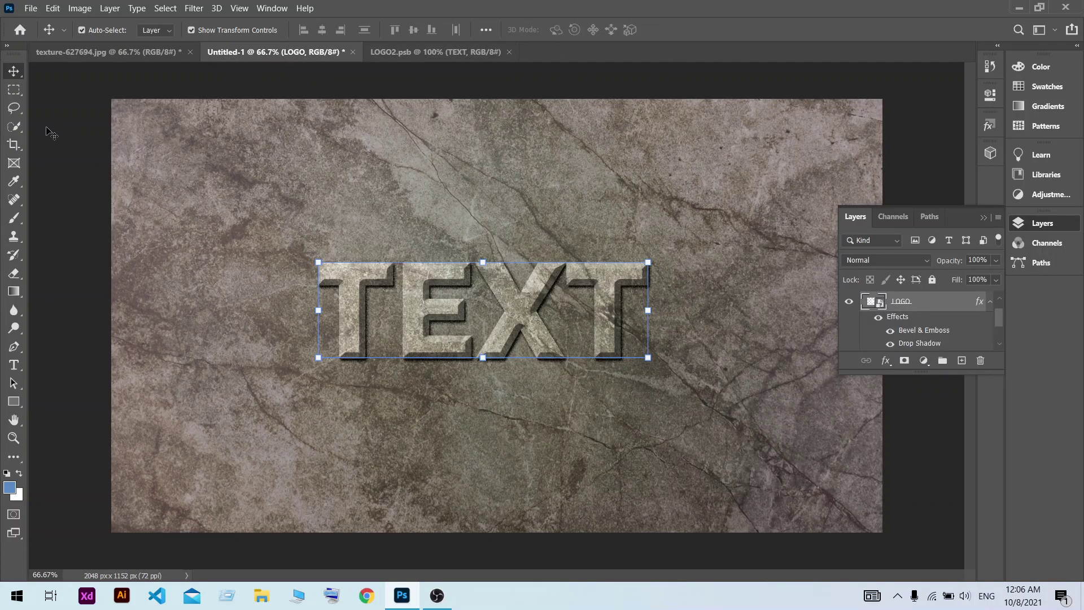
Shift the clipped stone texture about 47 px right within the TEXT letters, then deselect layers.
click(68, 140)
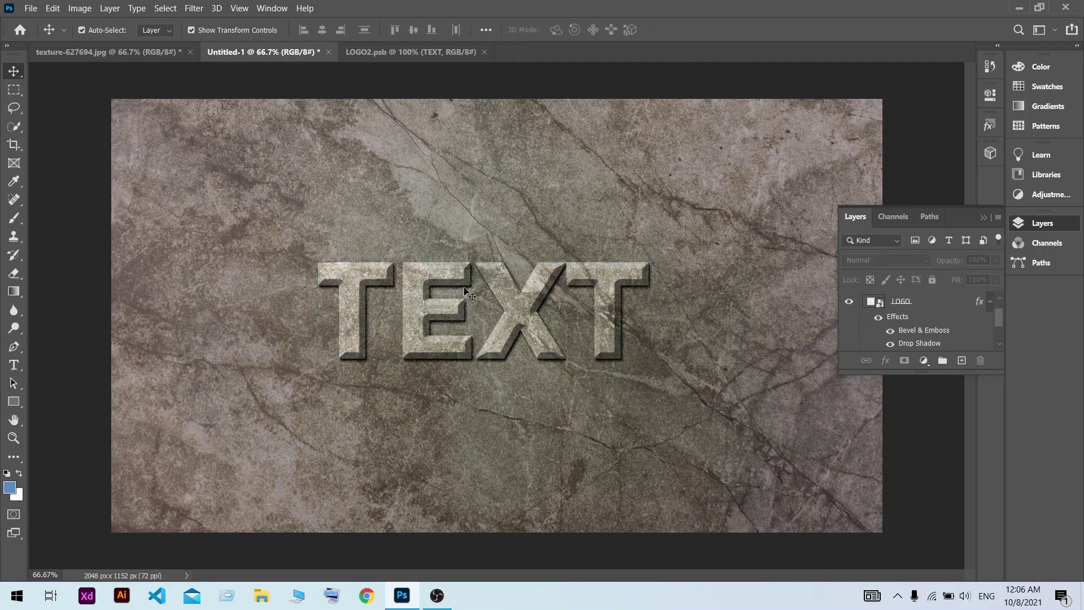
drag(438, 317, 465, 309)
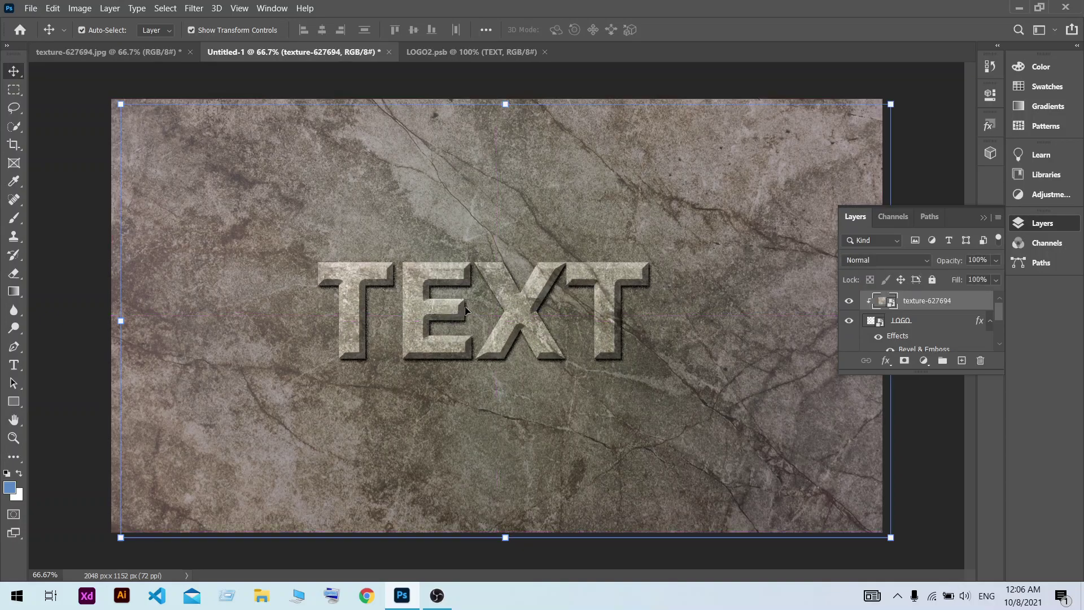
click(915, 138)
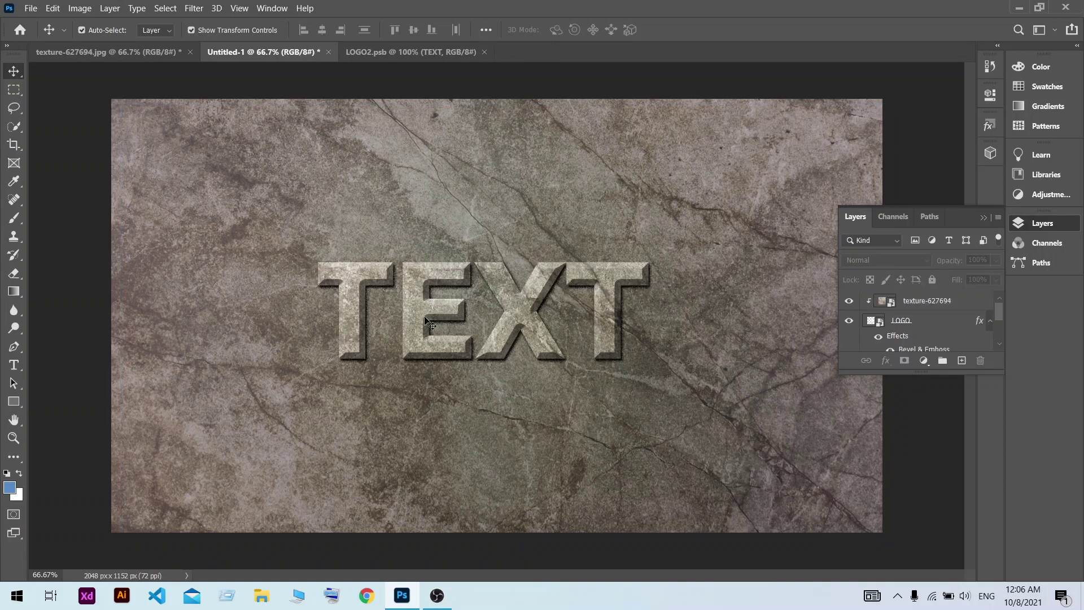
click(811, 165)
click(915, 110)
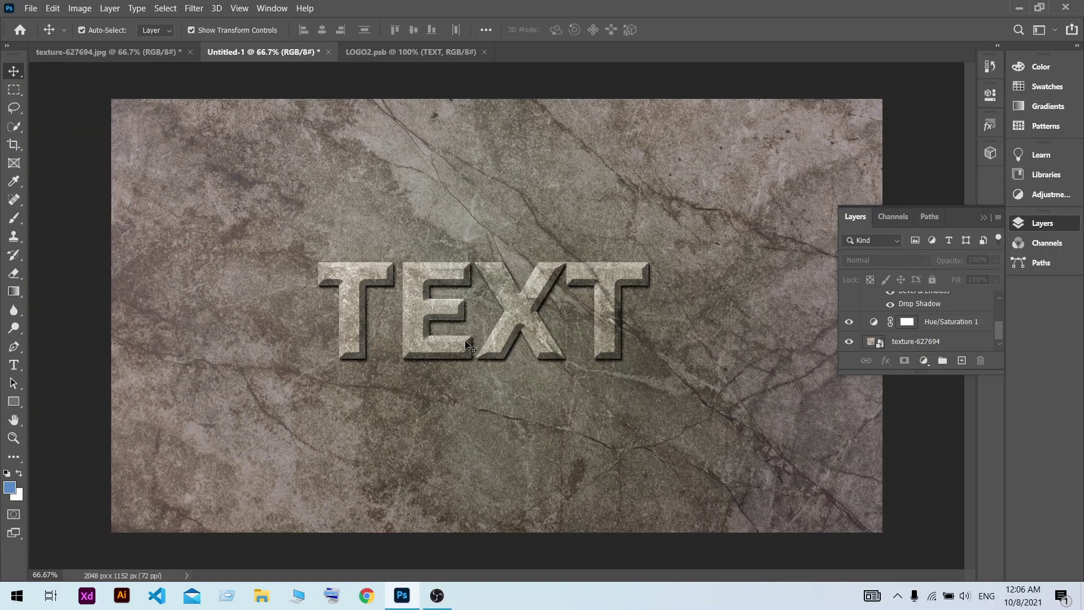
click(437, 596)
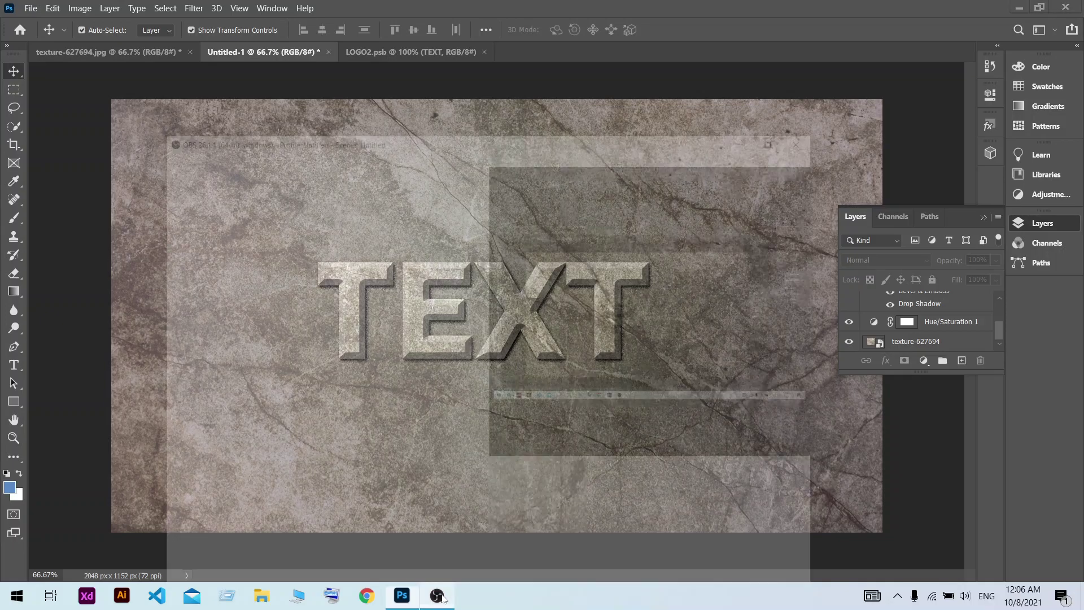